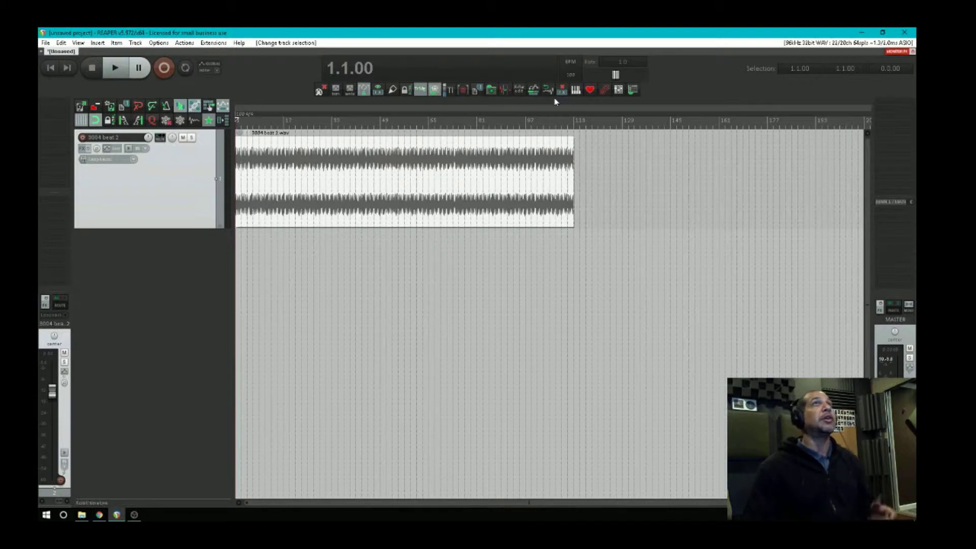
Play the opening bars of the beat from the project start, and stop playback.
click(571, 73)
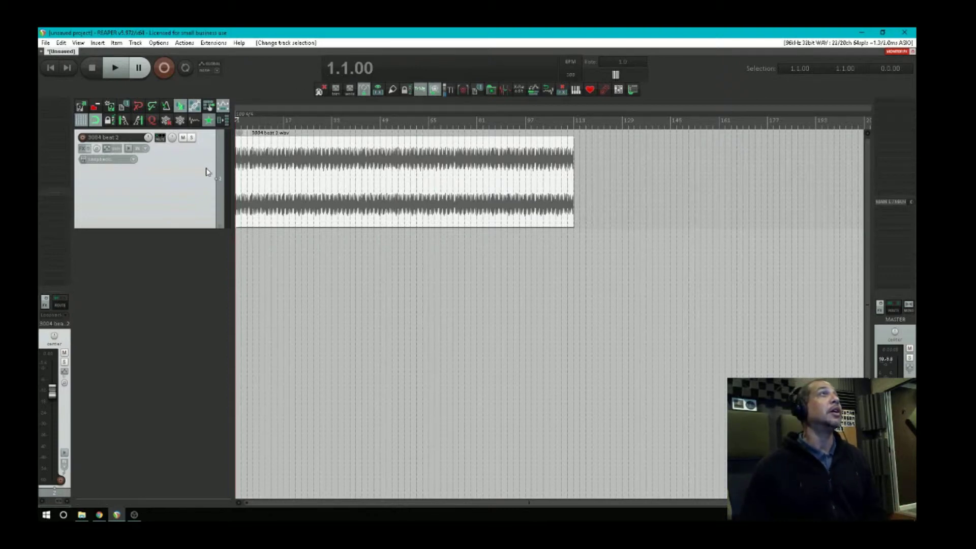
key(space)
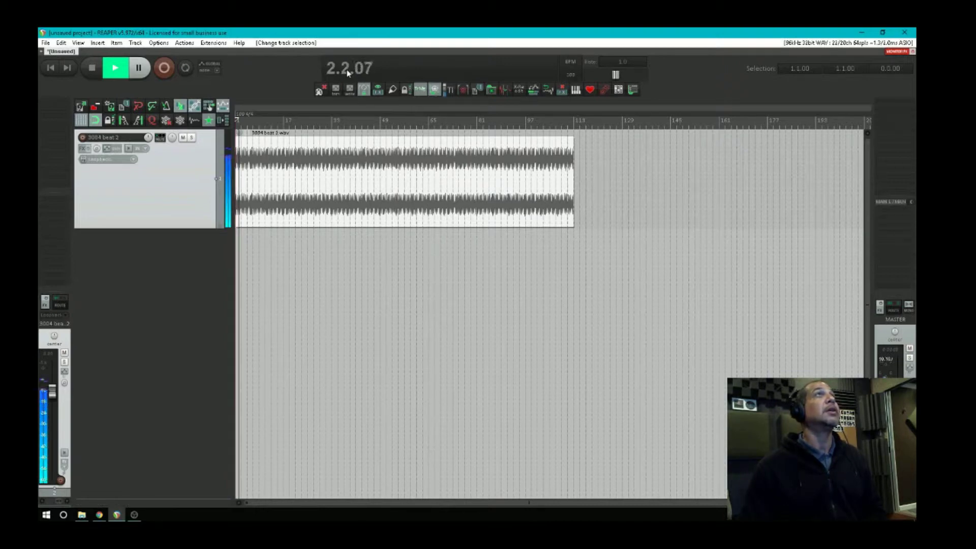
key(space)
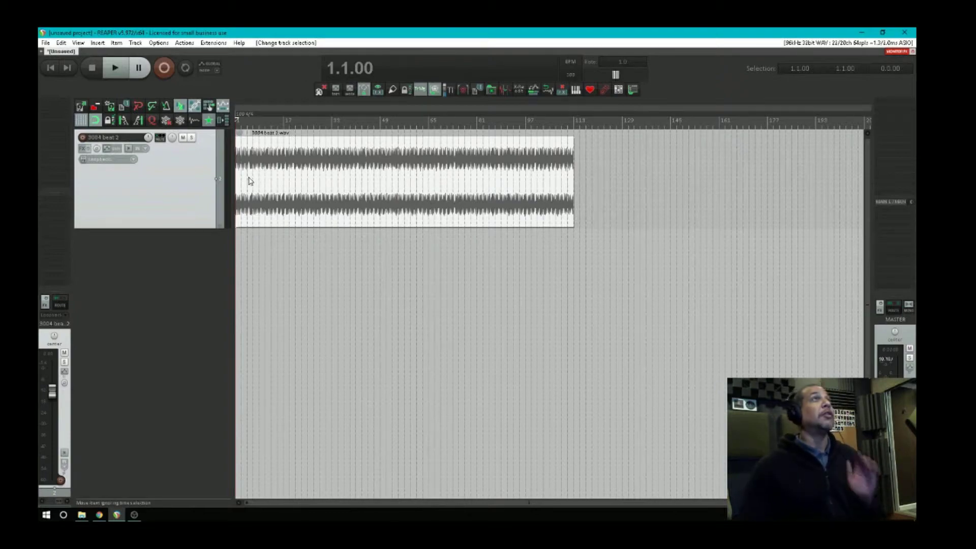
Enlarge the beat track's height so its waveform is easier to read.
scroll(254, 182, up, 5)
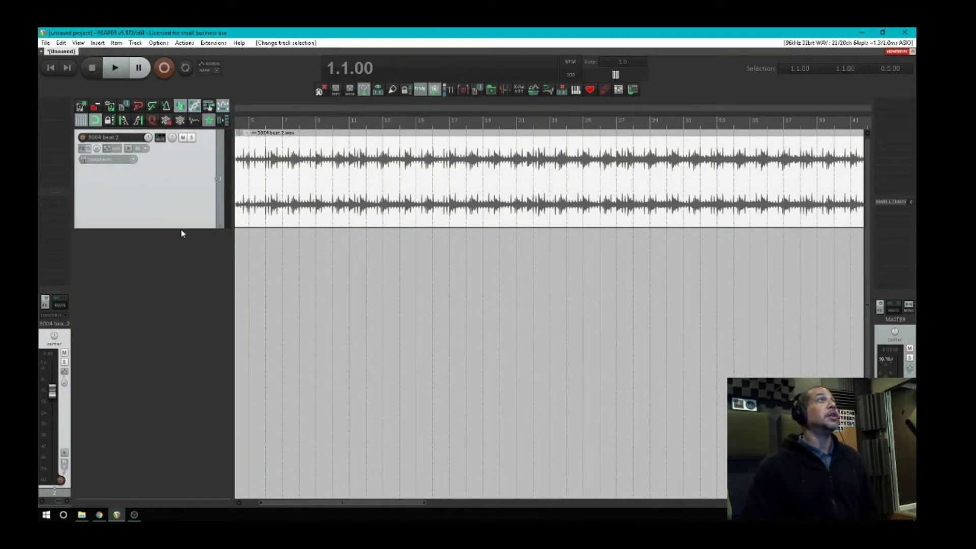
drag(180, 228, 157, 312)
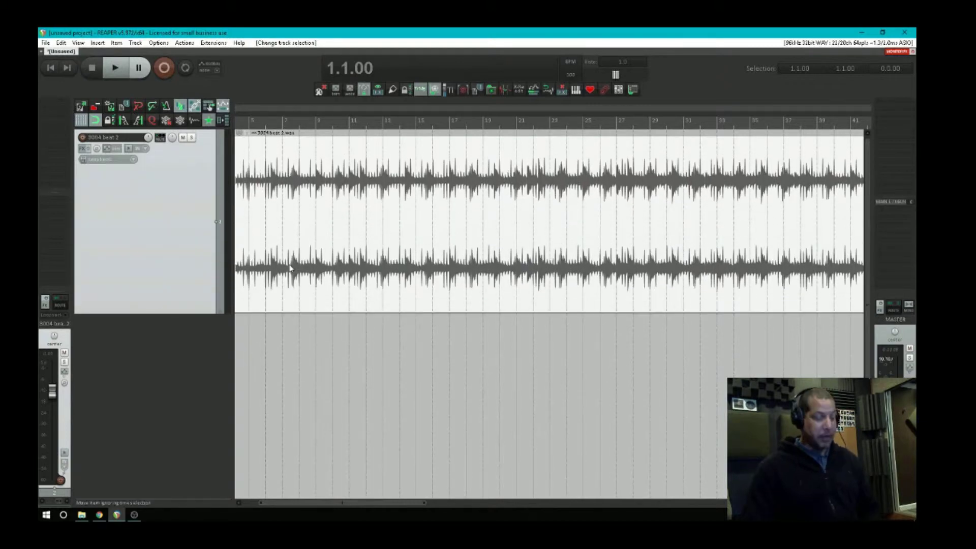
scroll(329, 246, left, 2)
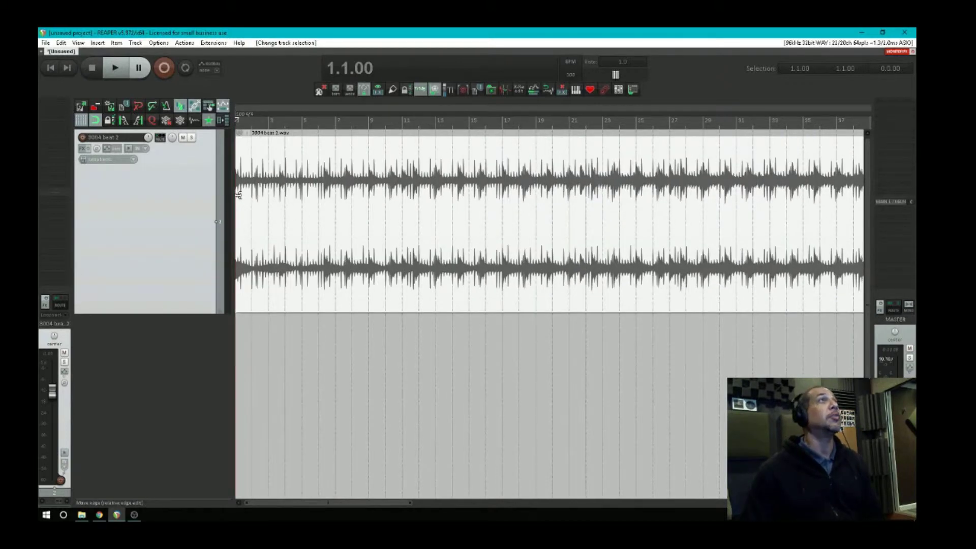
Examine the very start of the beat's waveform to check that its first hit lines up with measure 1.
scroll(238, 195, up, 5)
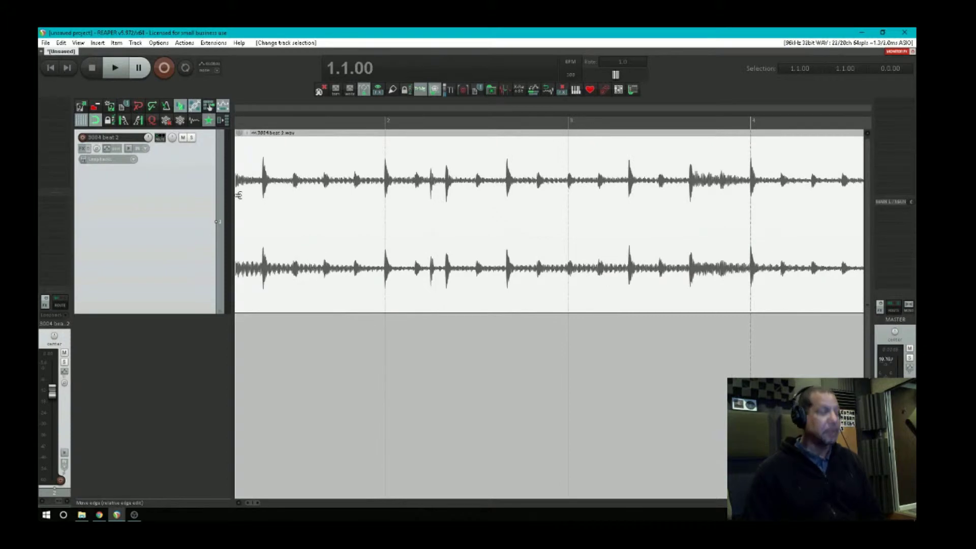
scroll(239, 195, left, 1)
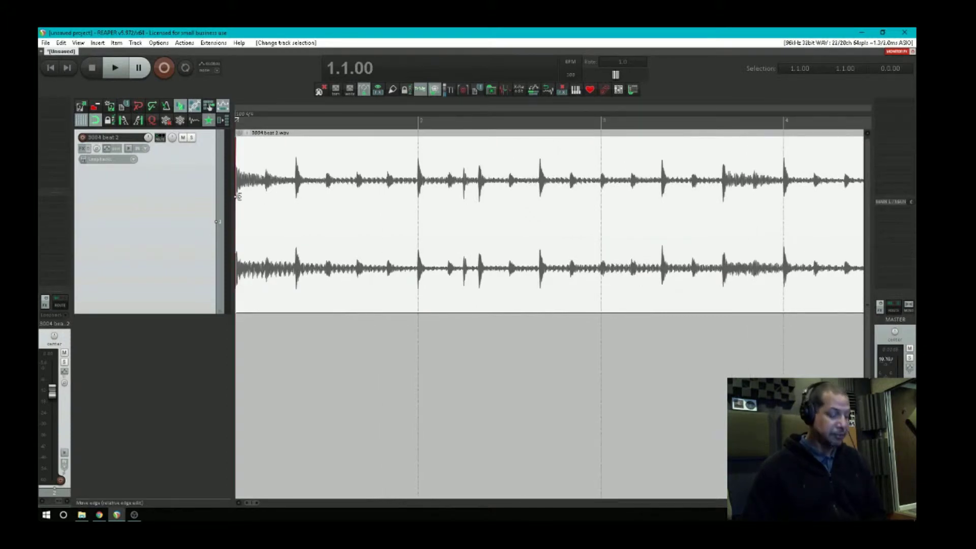
scroll(238, 196, up, 10)
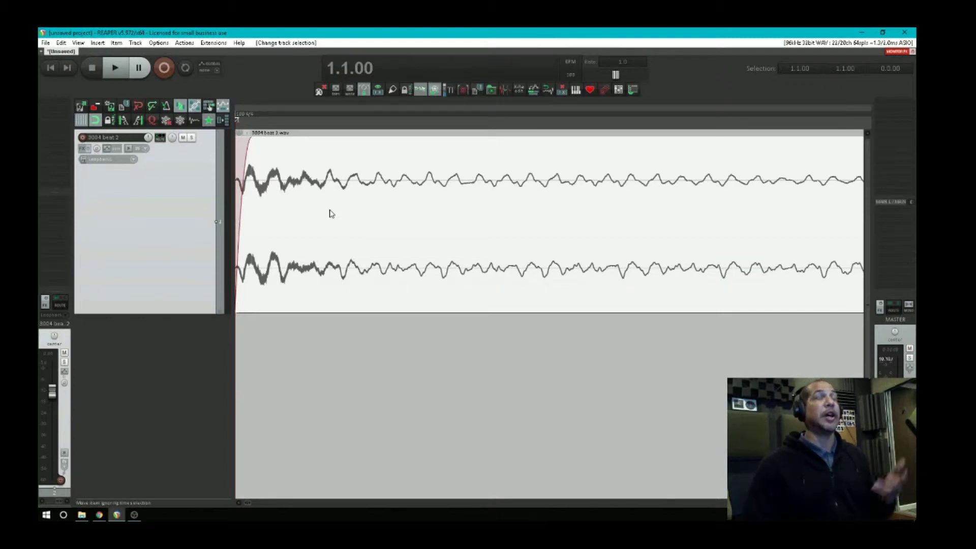
scroll(329, 213, down, 2)
scroll(329, 214, down, 2)
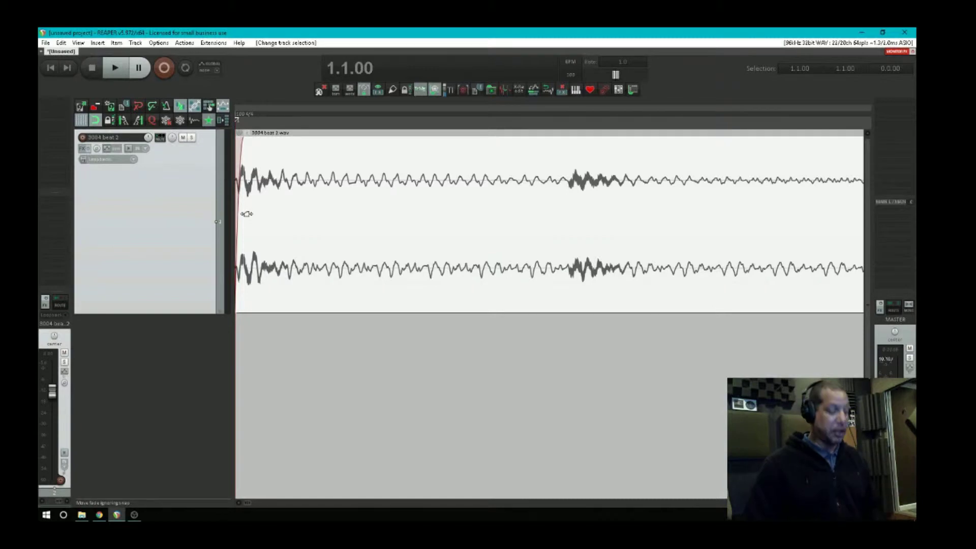
scroll(242, 212, up, 5)
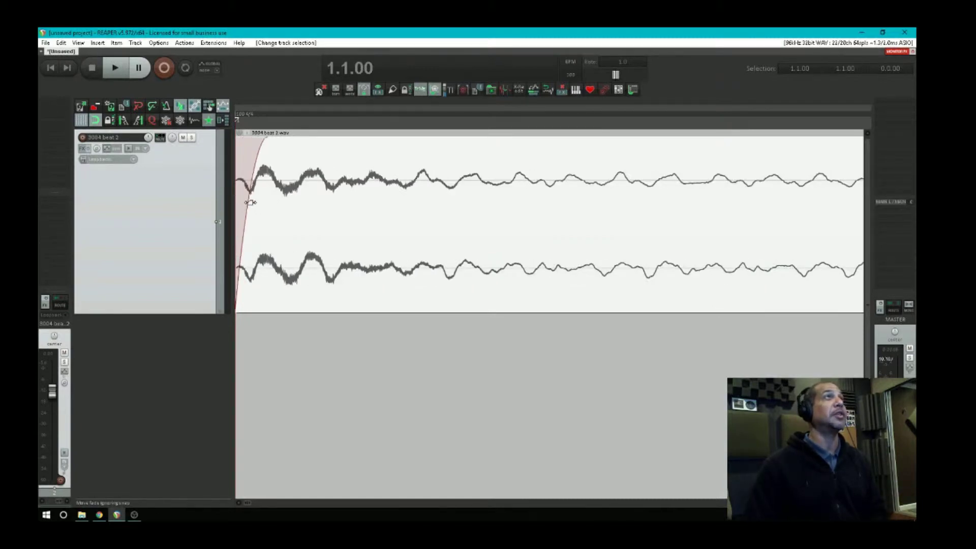
scroll(250, 202, down, 6)
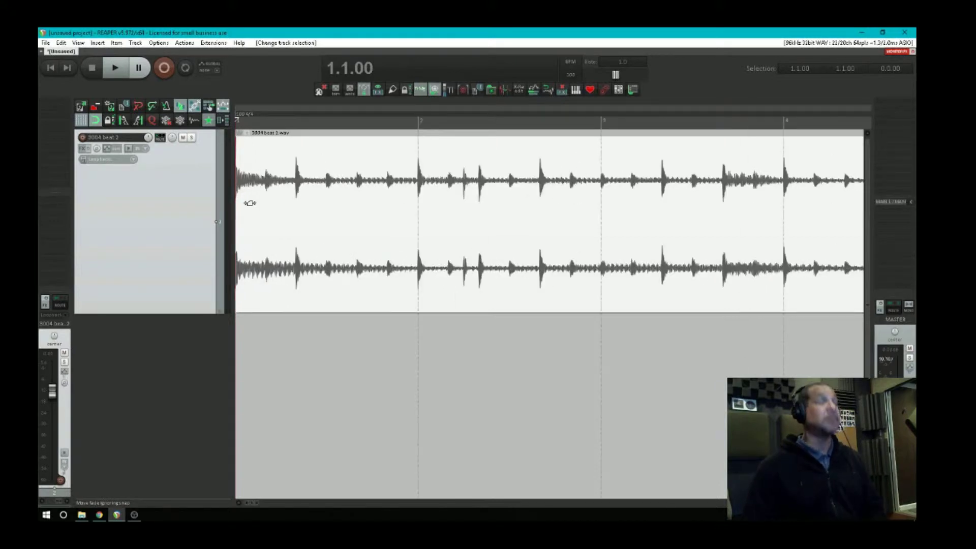
scroll(249, 203, down, 4)
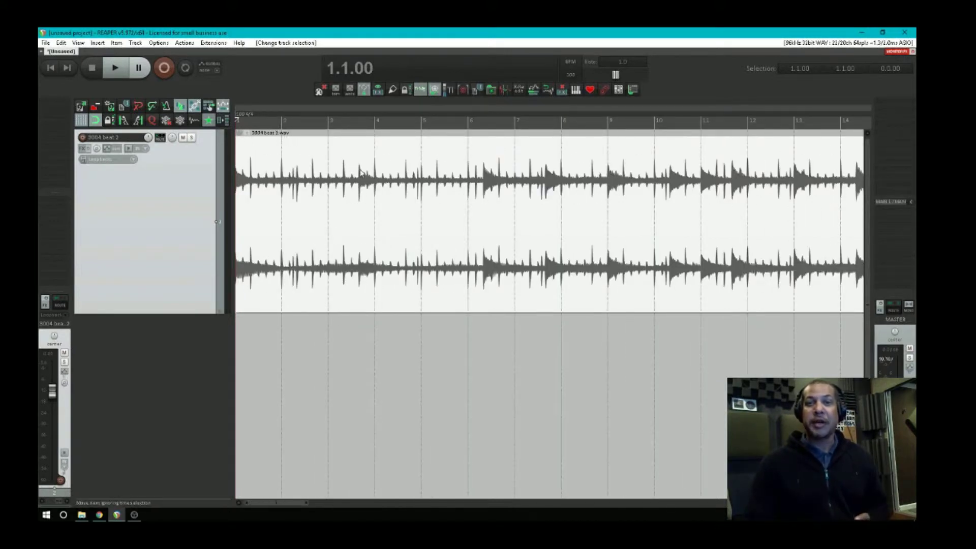
Check the grid line spacing in the snap and grid settings.
right_click(95, 122)
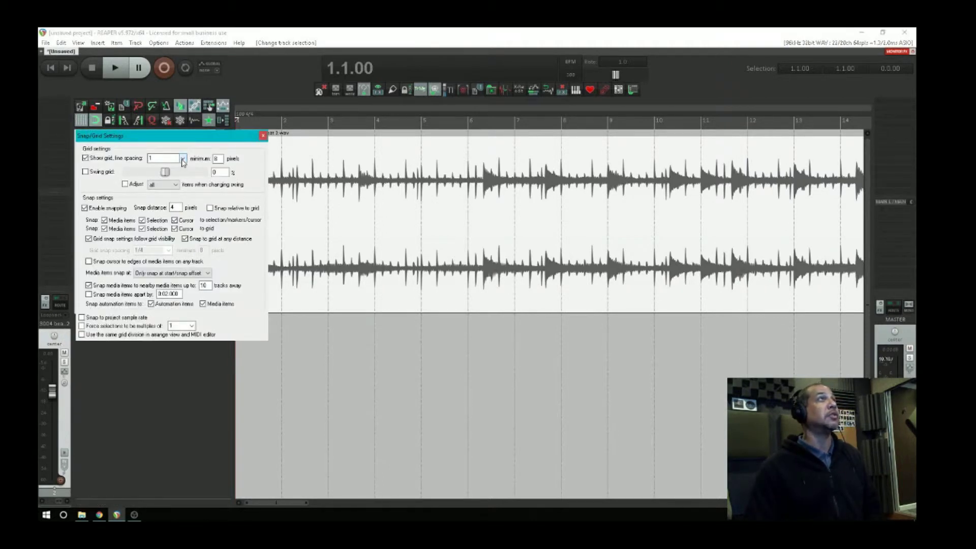
click(263, 135)
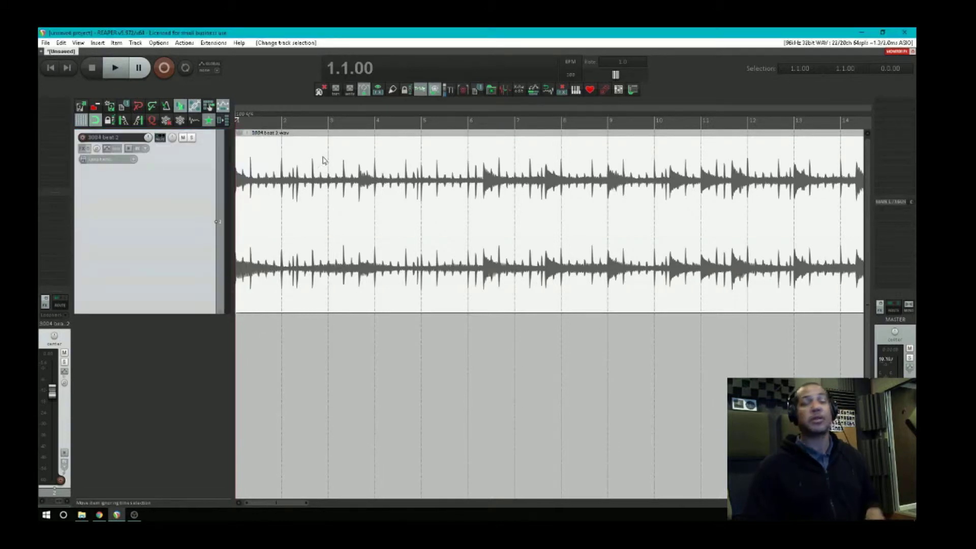
Time-select measures 1 to 5, add a 100 BPM tempo marker at 5.1.00, and clear the time selection.
scroll(336, 167, down, 2)
click(376, 148)
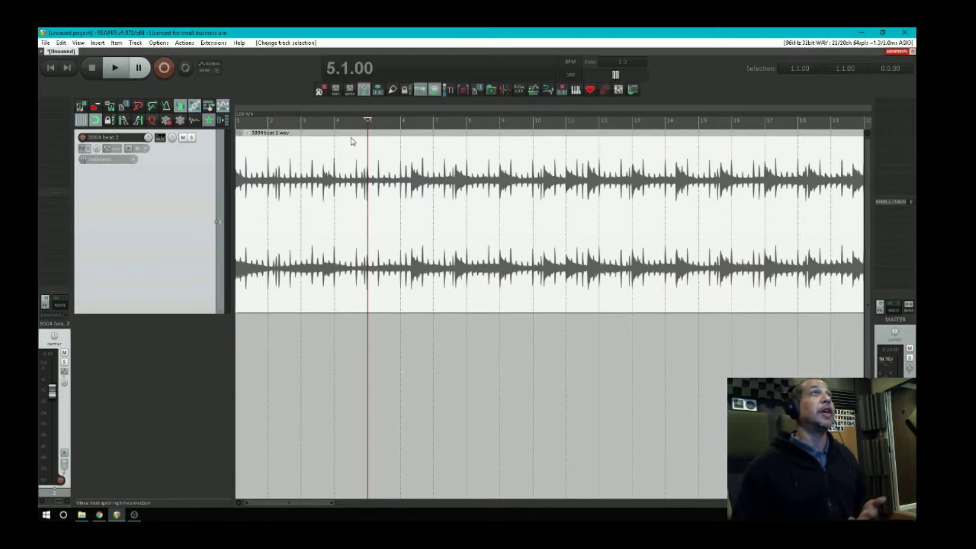
drag(241, 125, 371, 132)
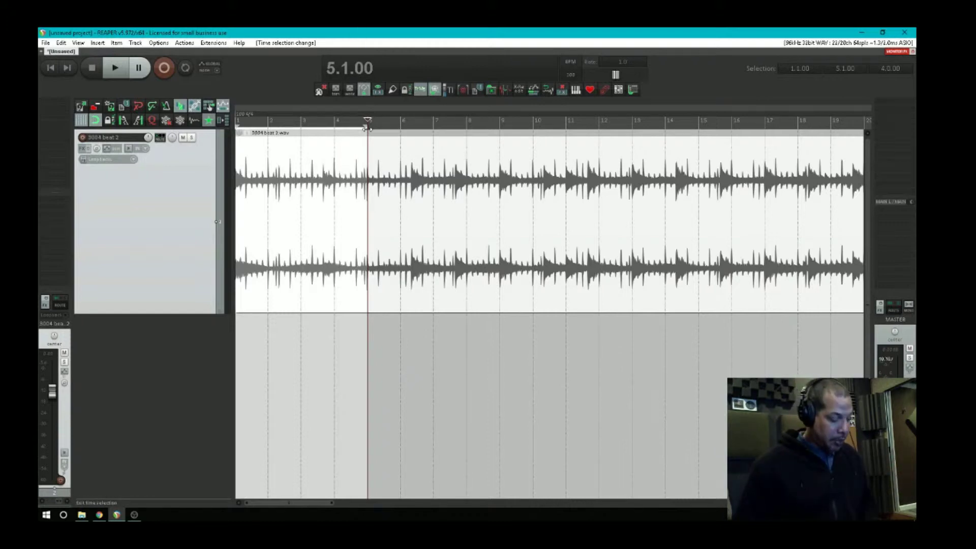
key(shift+c)
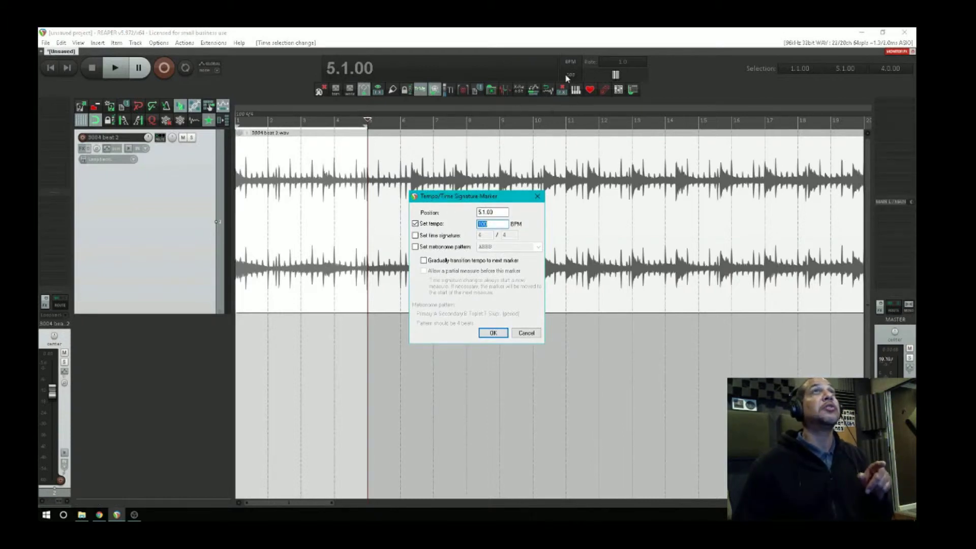
click(492, 333)
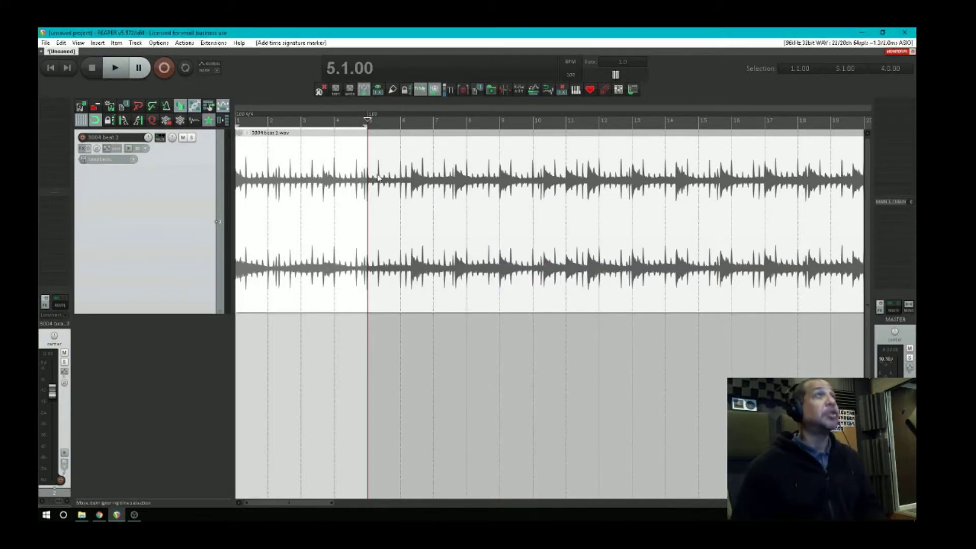
key(Escape)
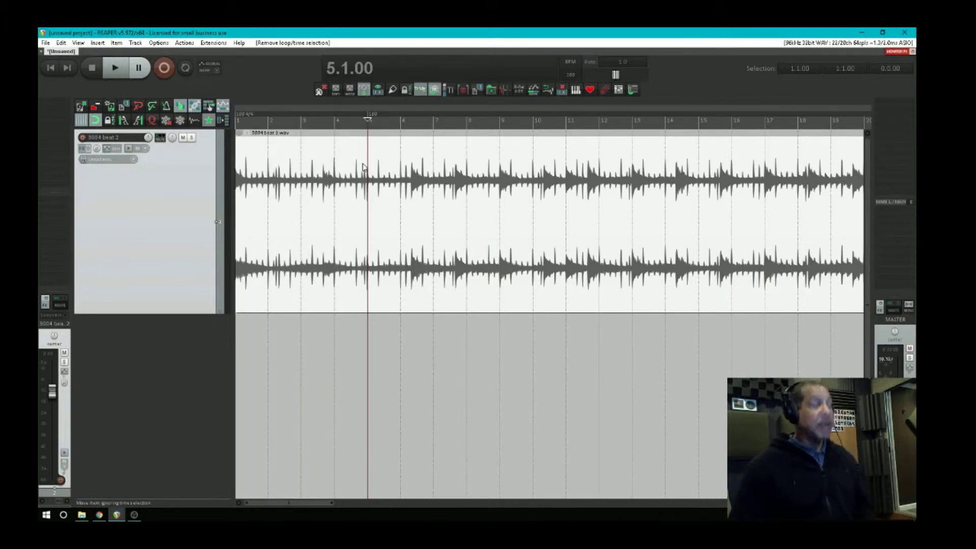
Play the beat from the project start and pause at the bass hit at 6.2.35 to locate its real fifth-bar downbeat.
key(Home)
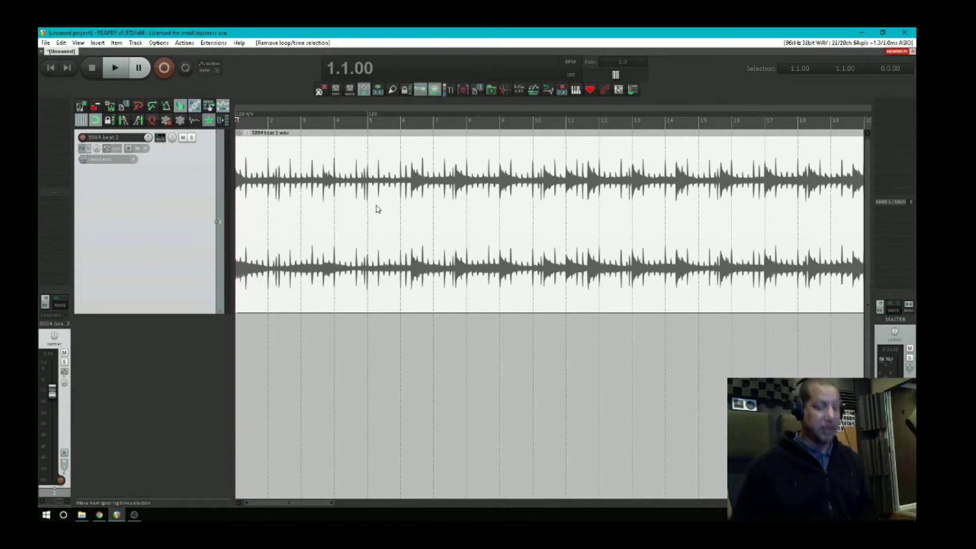
key(space)
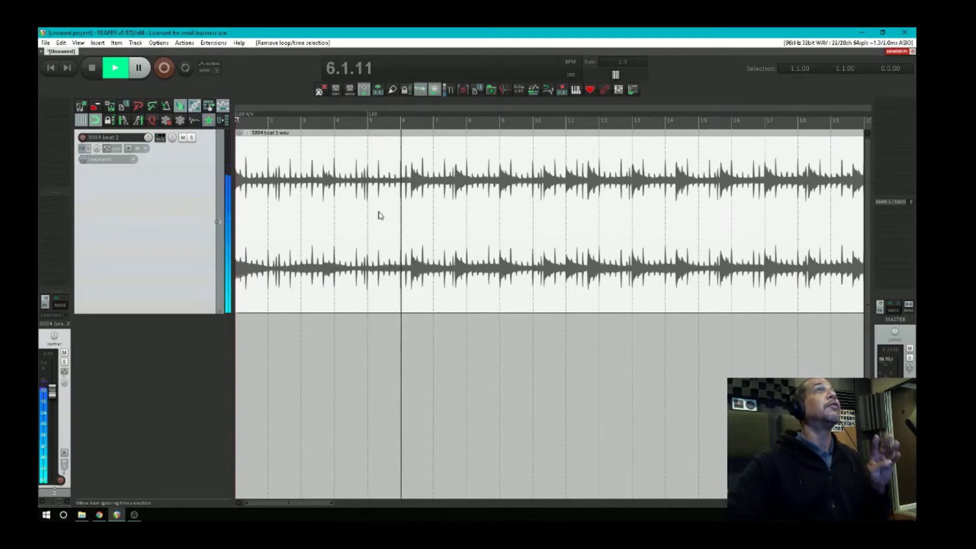
key(ctrl+space)
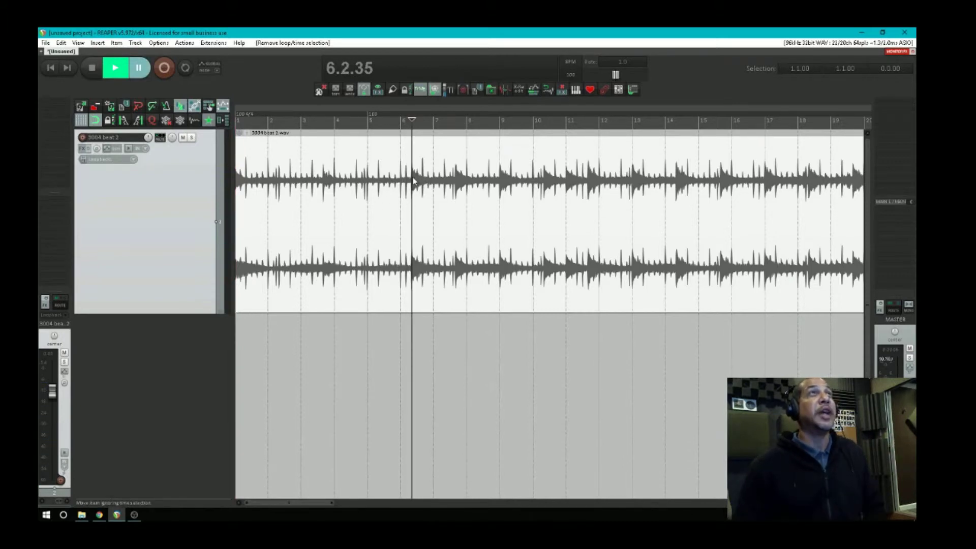
Move the tempo marker from measure 5 to the paused playhead at the beat's real fifth-bar downbeat.
scroll(413, 181, up, 5)
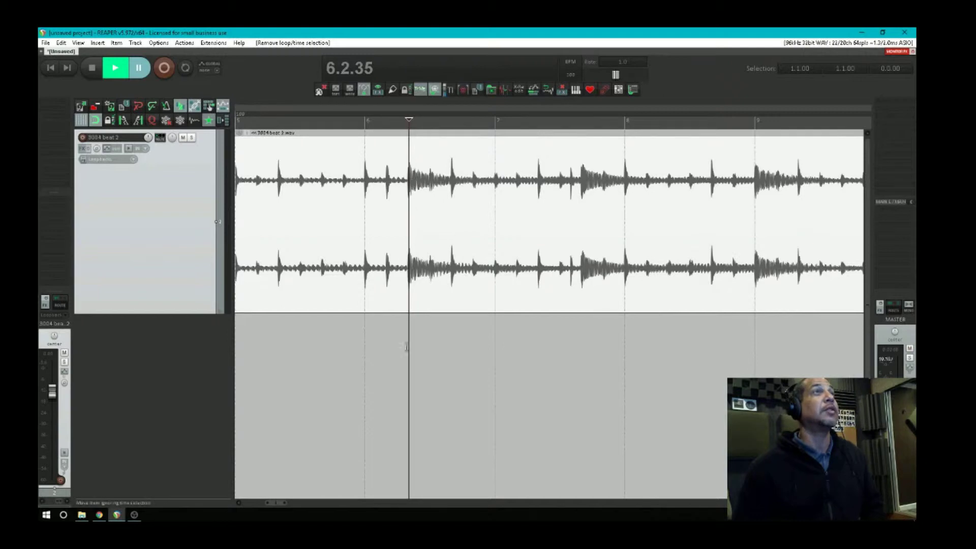
drag(280, 503, 272, 503)
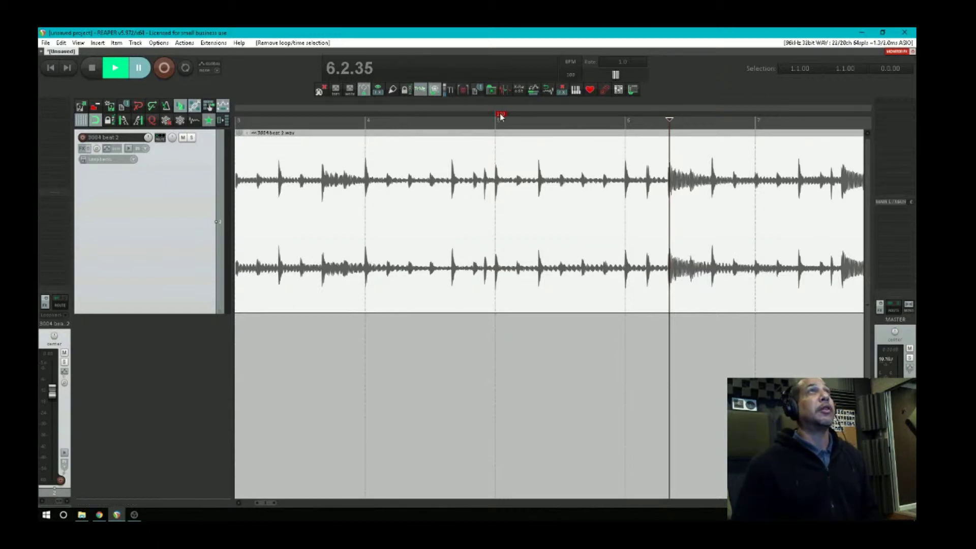
scroll(501, 116, down, 2)
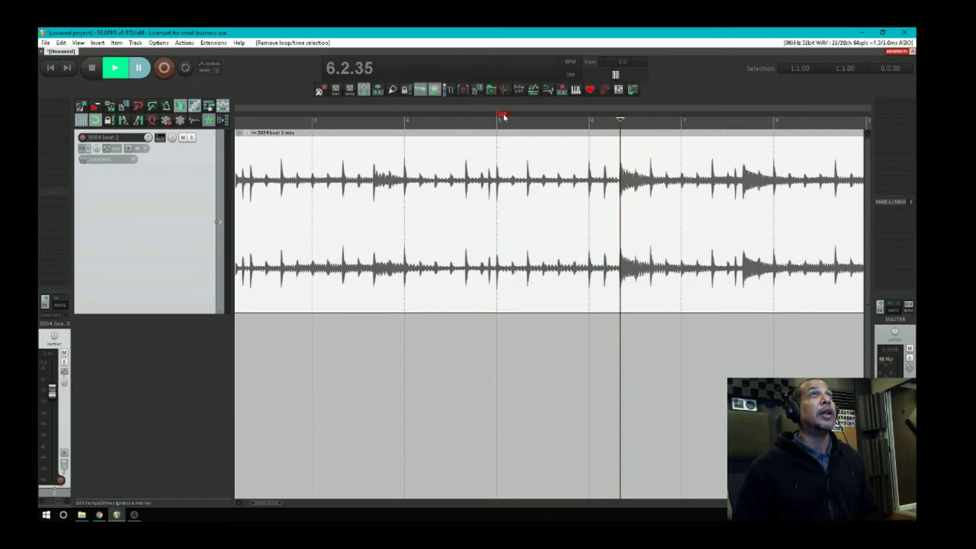
drag(503, 114, 620, 124)
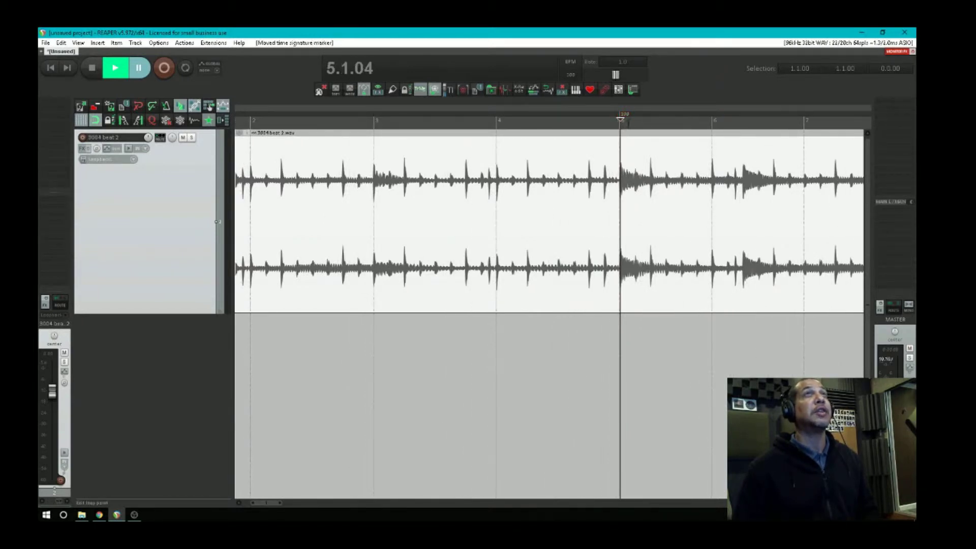
Fine-tune the tempo marker so it sits exactly on the start of the downbeat's transient.
scroll(625, 142, up, 3)
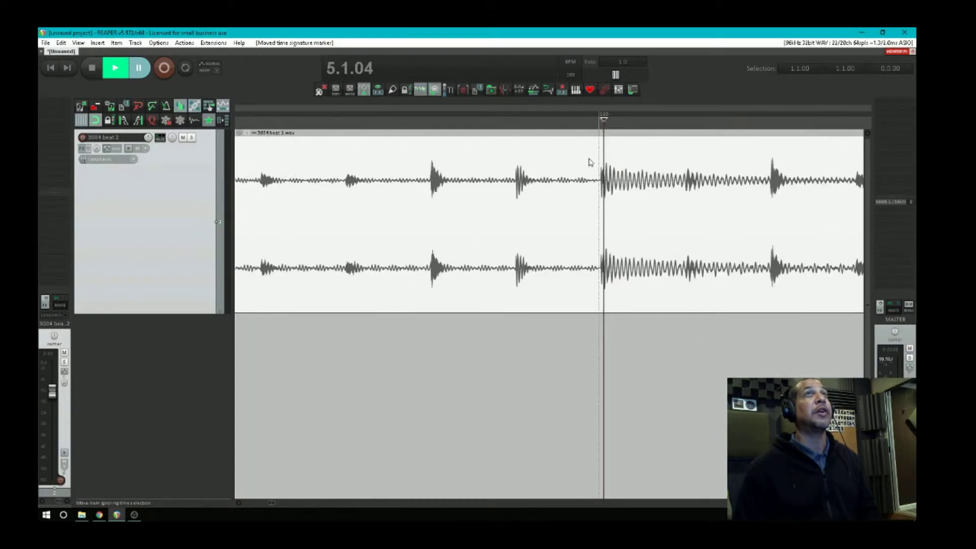
scroll(590, 161, up, 3)
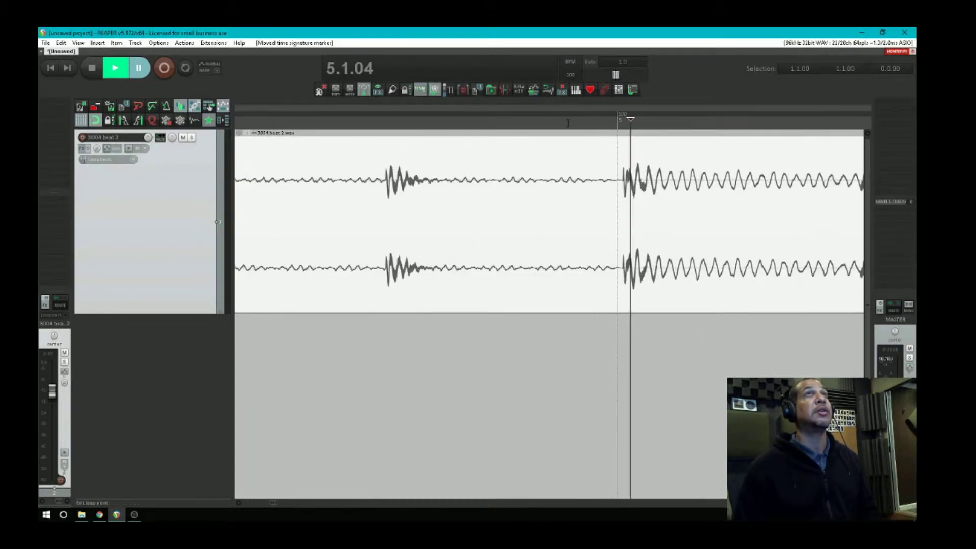
click(635, 127)
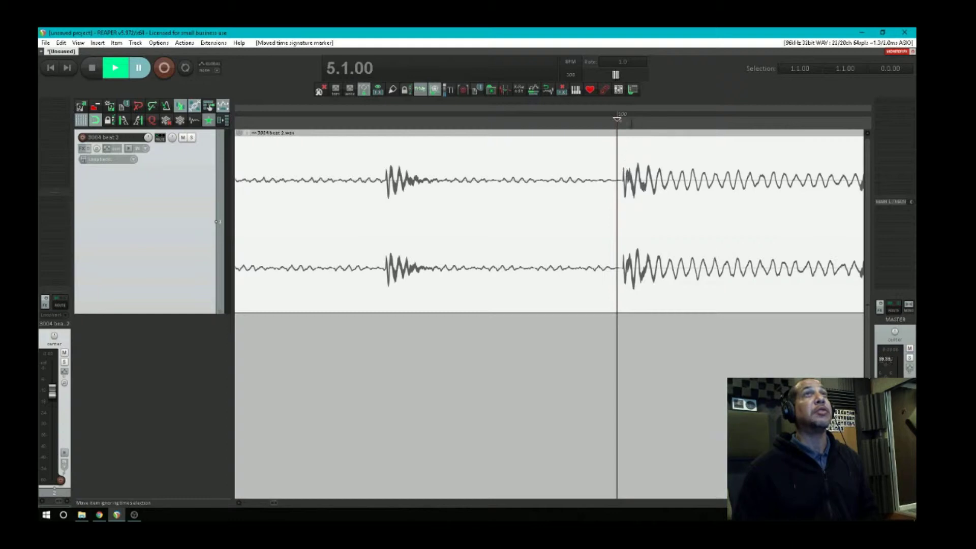
drag(623, 116, 629, 116)
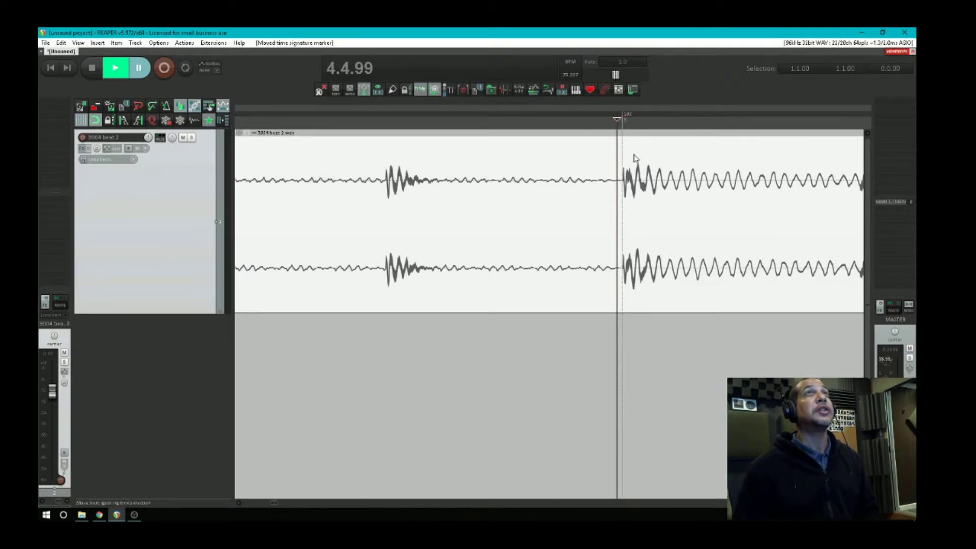
Remove the tempo marker at measure 5 so the opening tempo applies to the whole beat.
scroll(634, 158, down, 10)
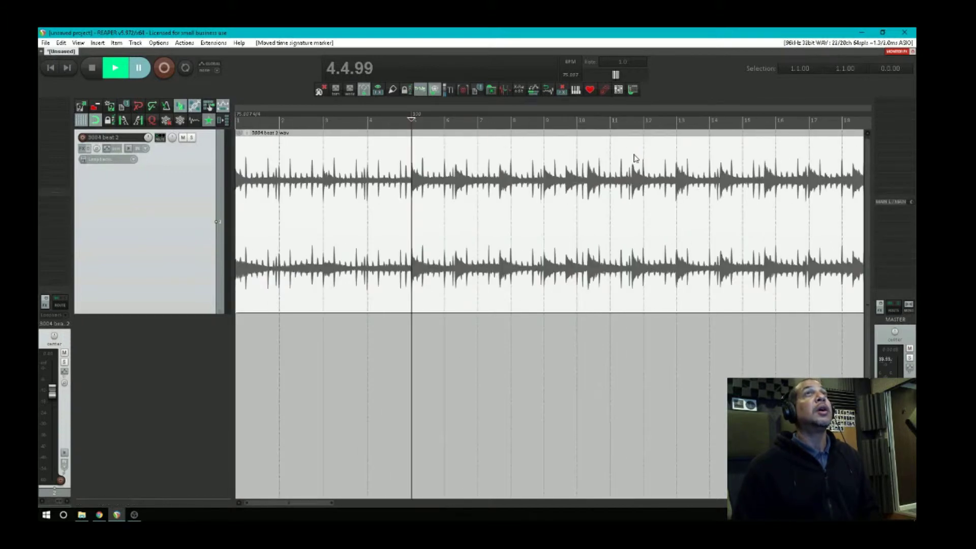
scroll(620, 168, down, 3)
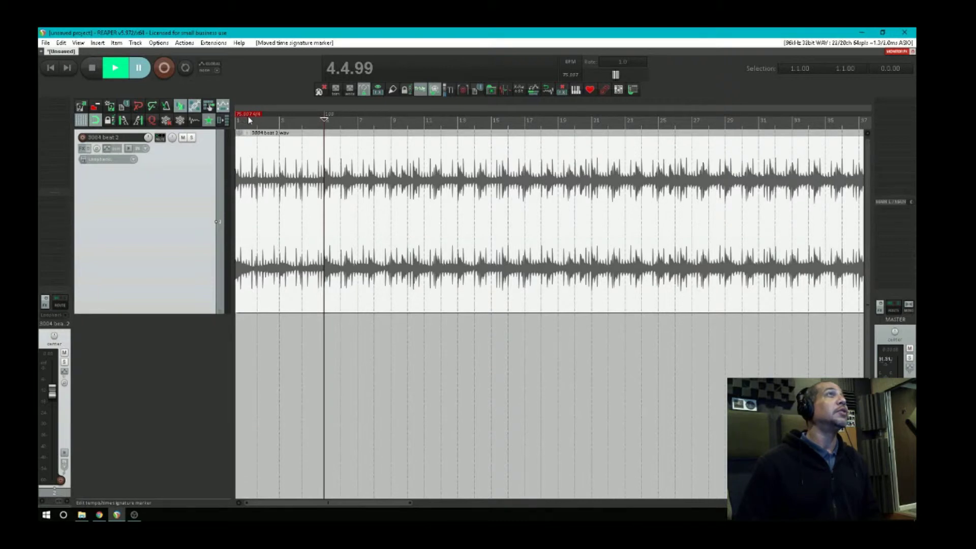
right_click(330, 116)
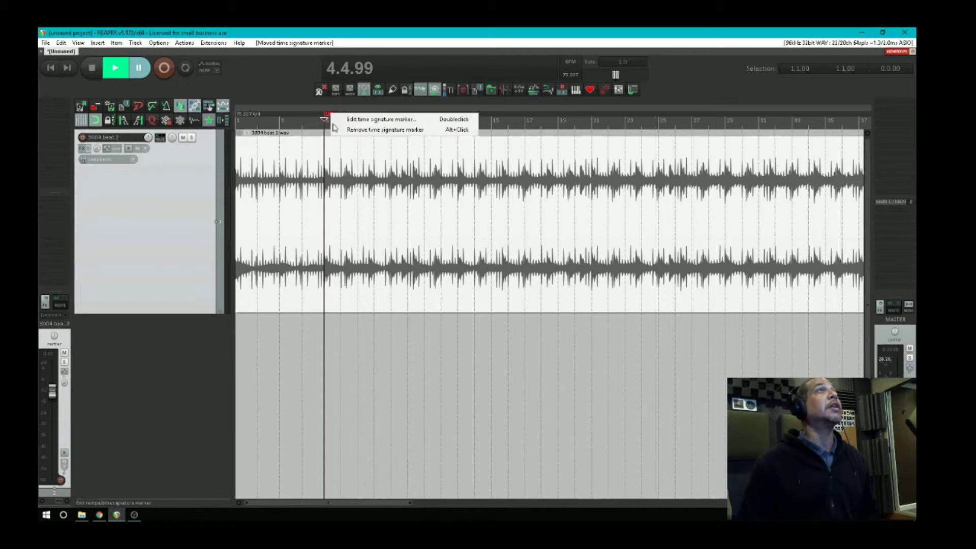
click(369, 131)
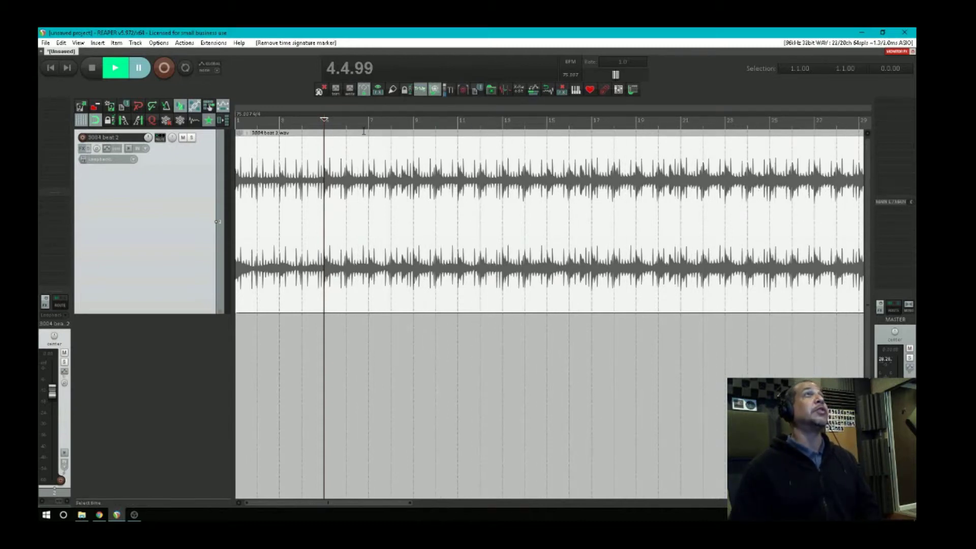
Play the beat from the project start and examine how its transients line up with the bar grid.
key(Home)
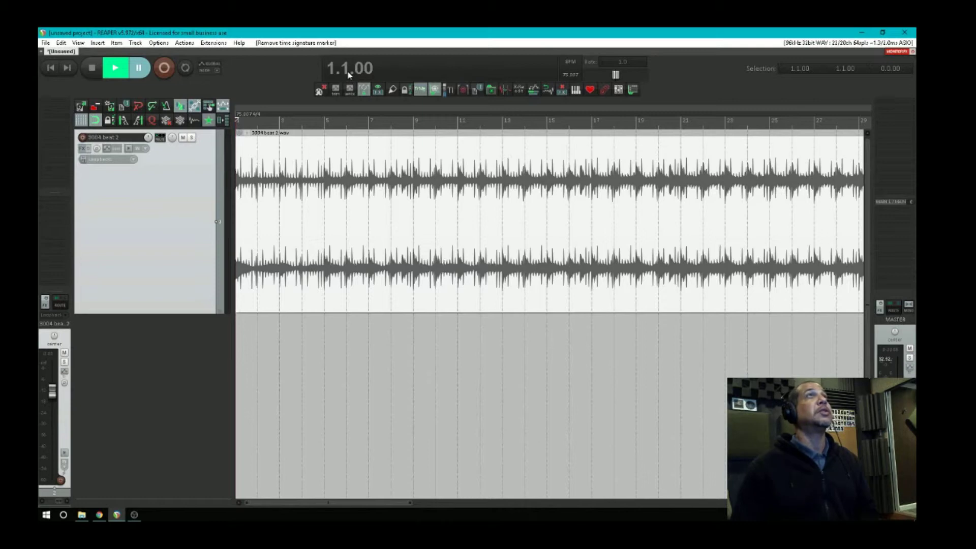
key(space)
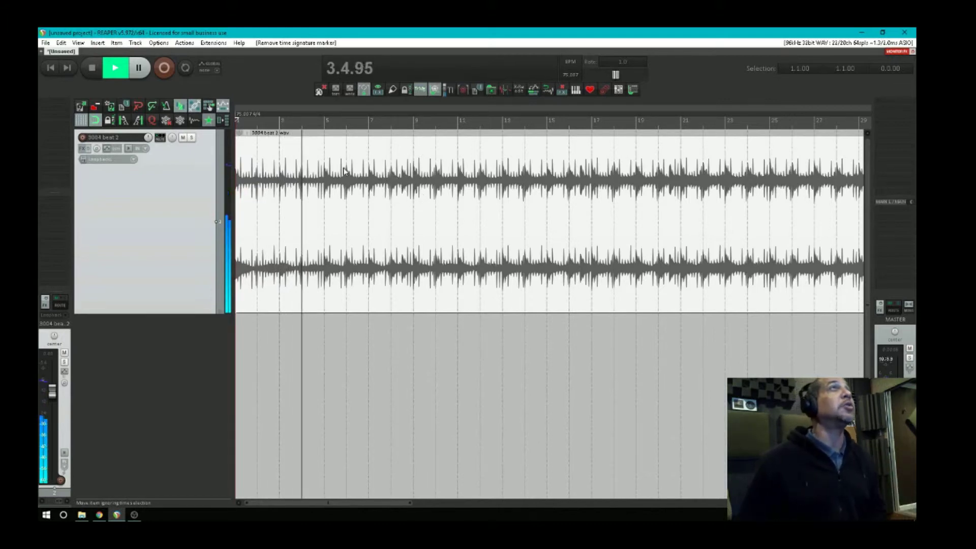
scroll(325, 168, up, 2)
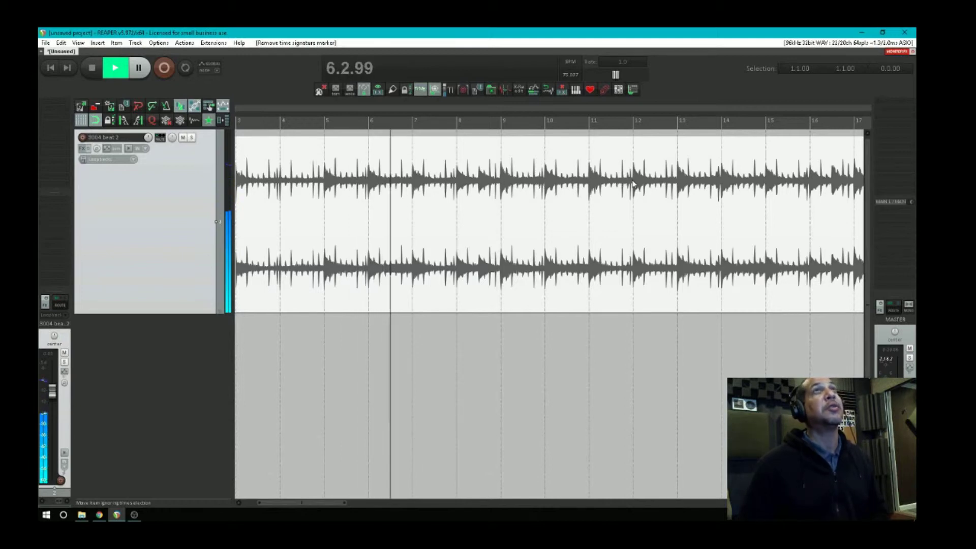
scroll(635, 184, down, 3)
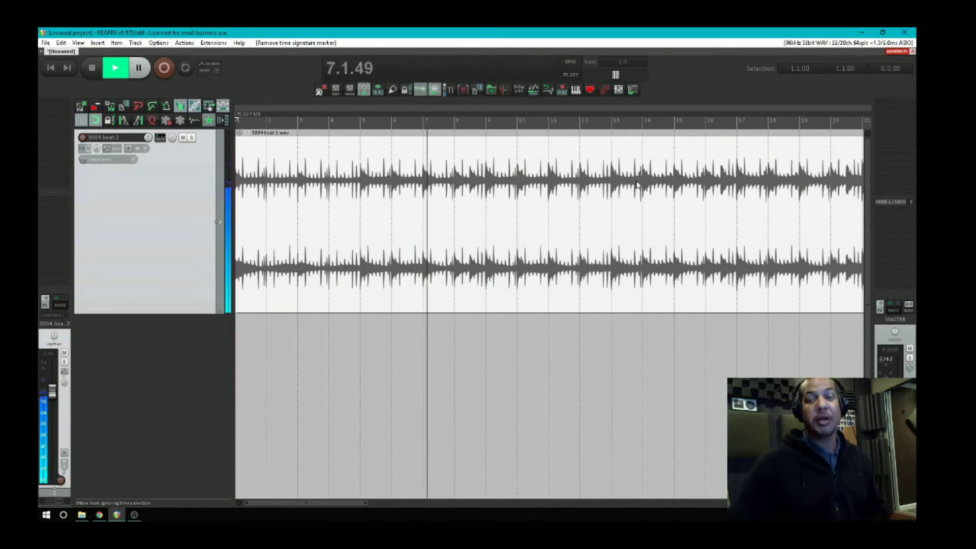
key(space)
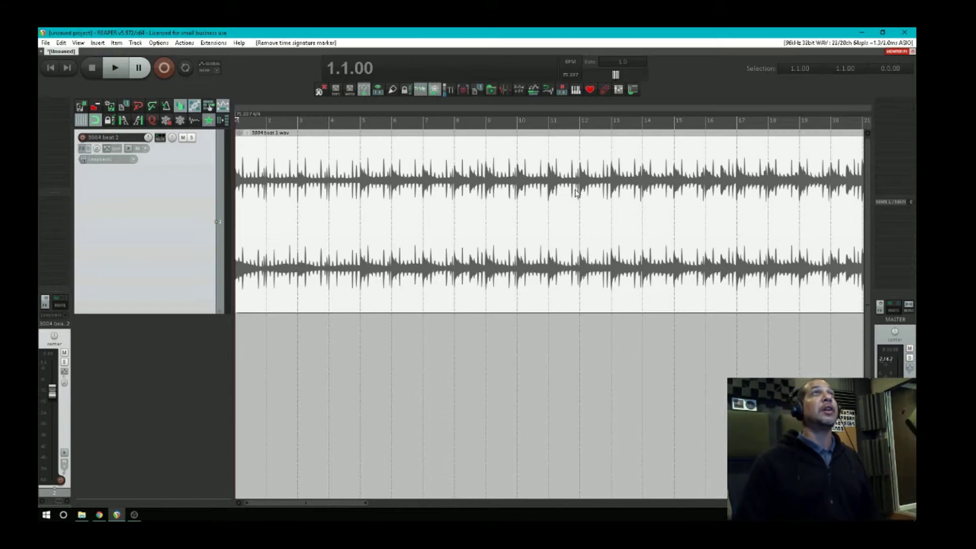
scroll(509, 200, down, 2)
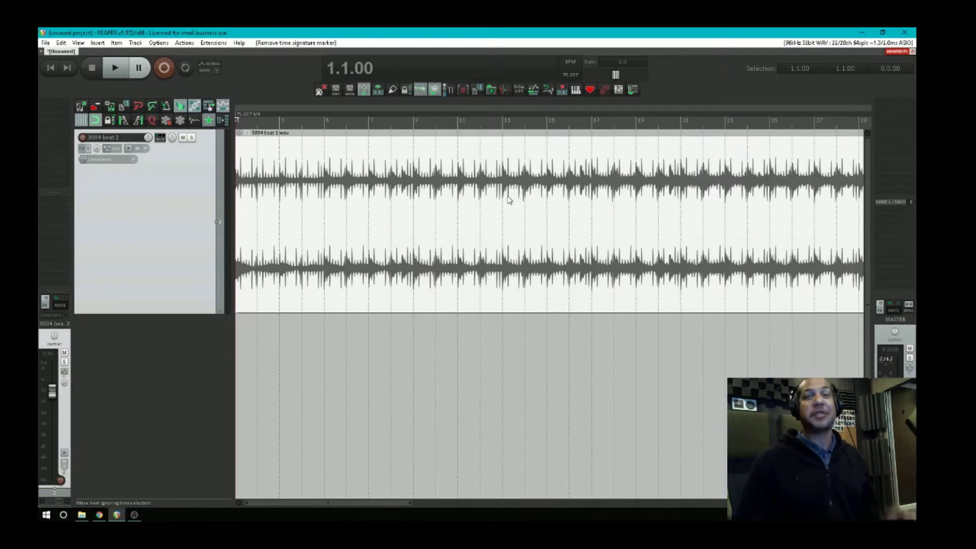
scroll(501, 162, up, 2)
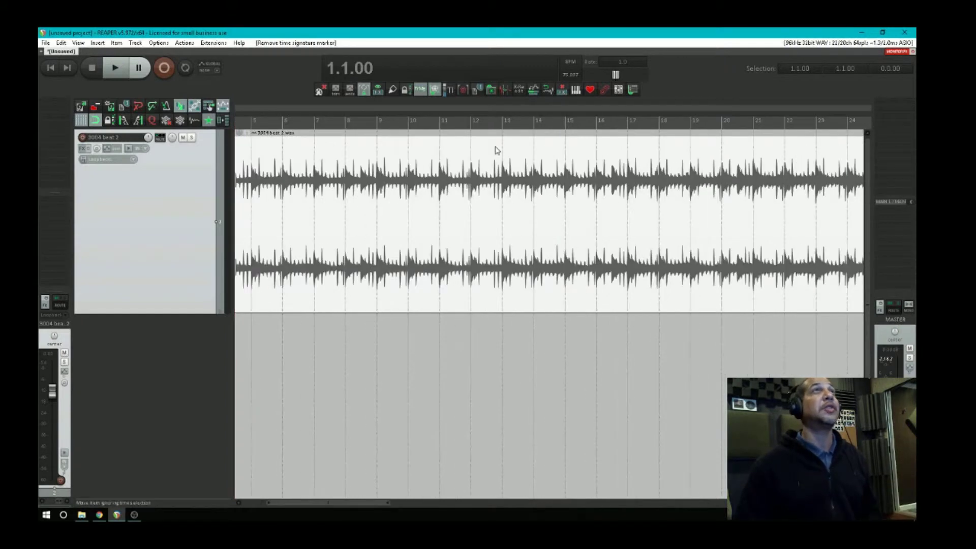
scroll(444, 173, down, 2)
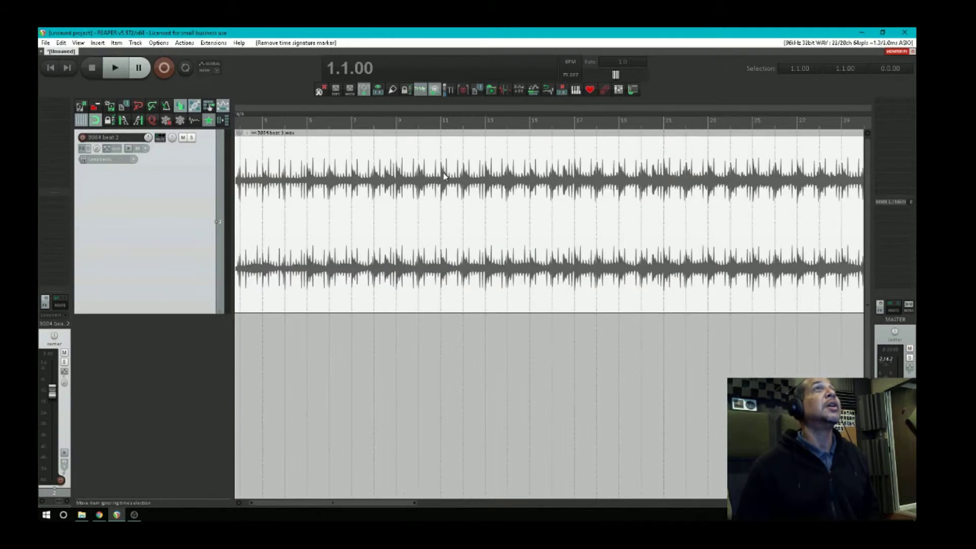
Replace the beat on the track with the Shameless beatmix MP3, aligned to the project start.
click(312, 212)
key(Delete)
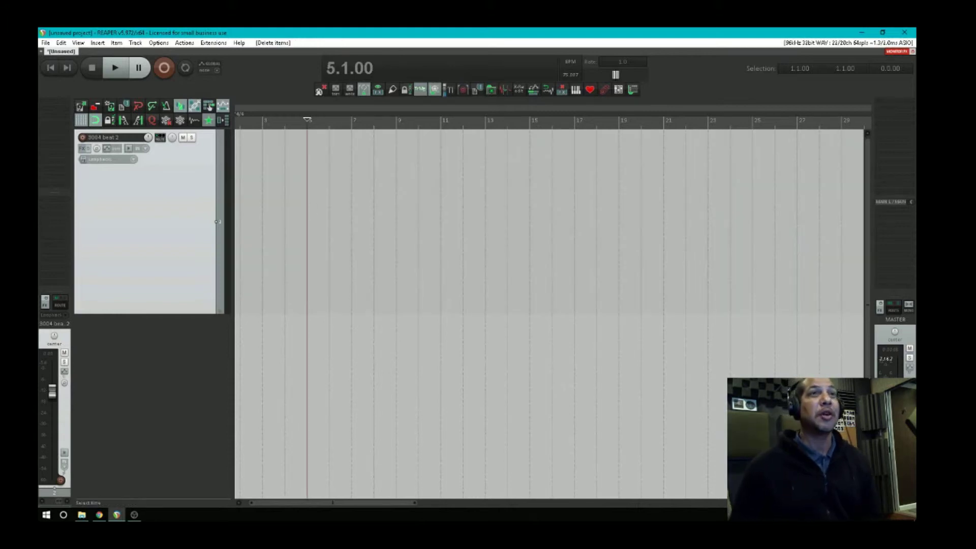
key(alt+Tab)
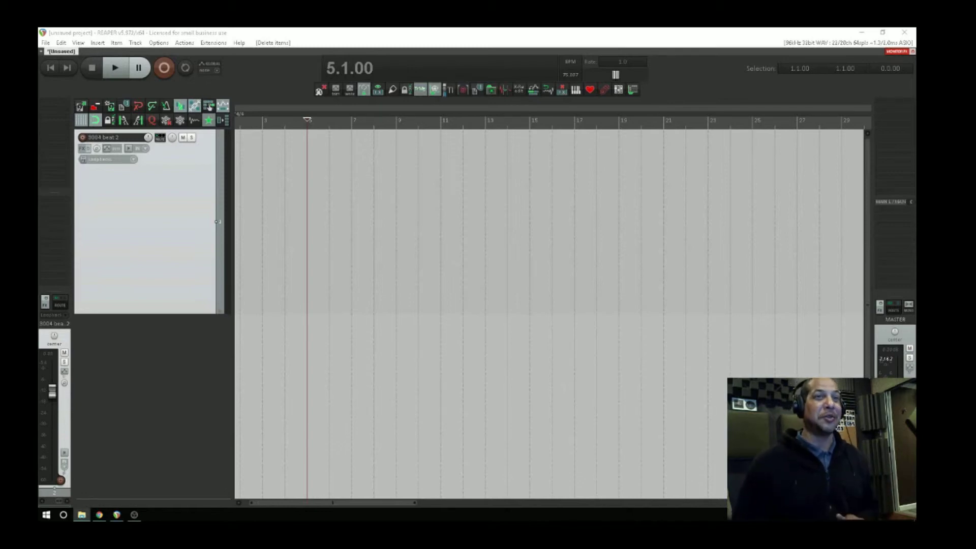
drag(302, 240, 241, 236)
scroll(363, 220, down, 4)
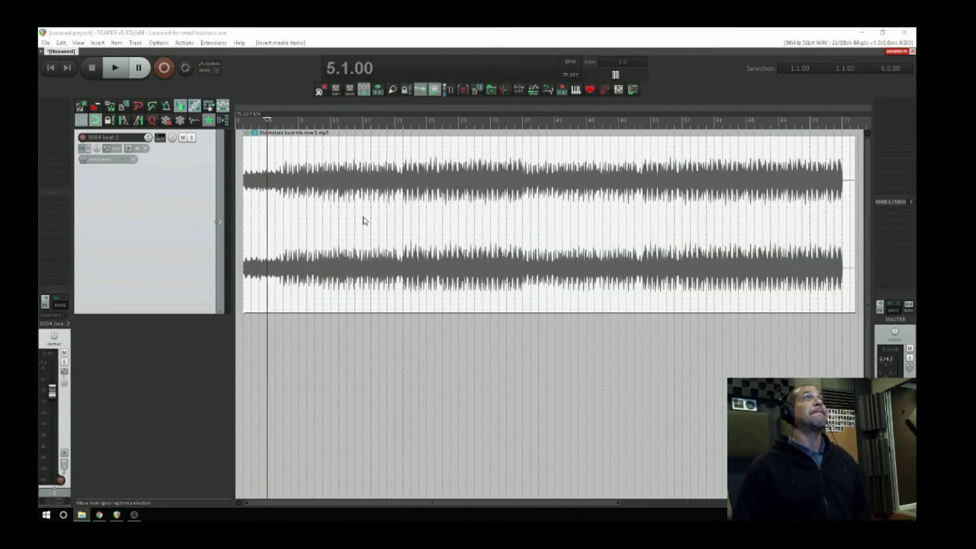
drag(363, 220, 343, 213)
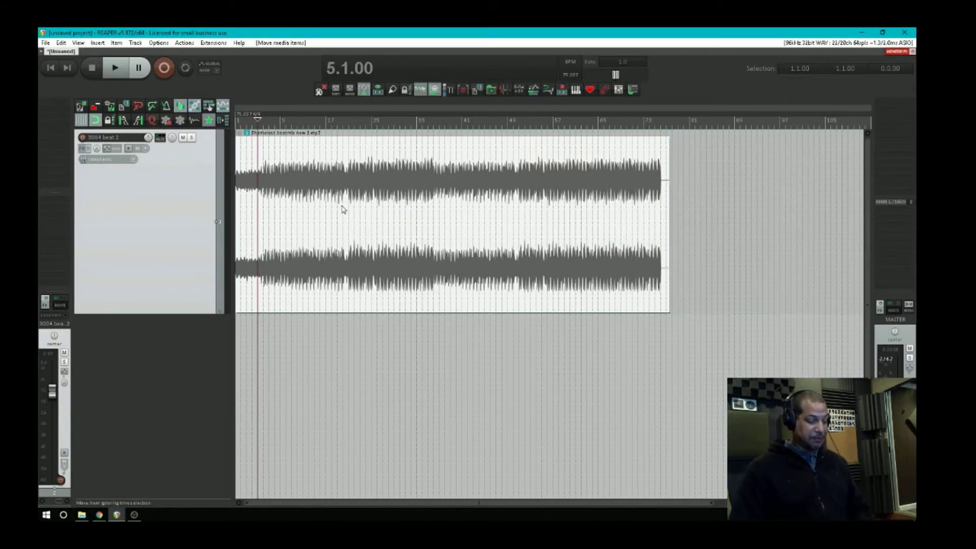
Play the new beat from the project start and inspect the beginning of its waveform.
key(space)
key(space)
key(Home)
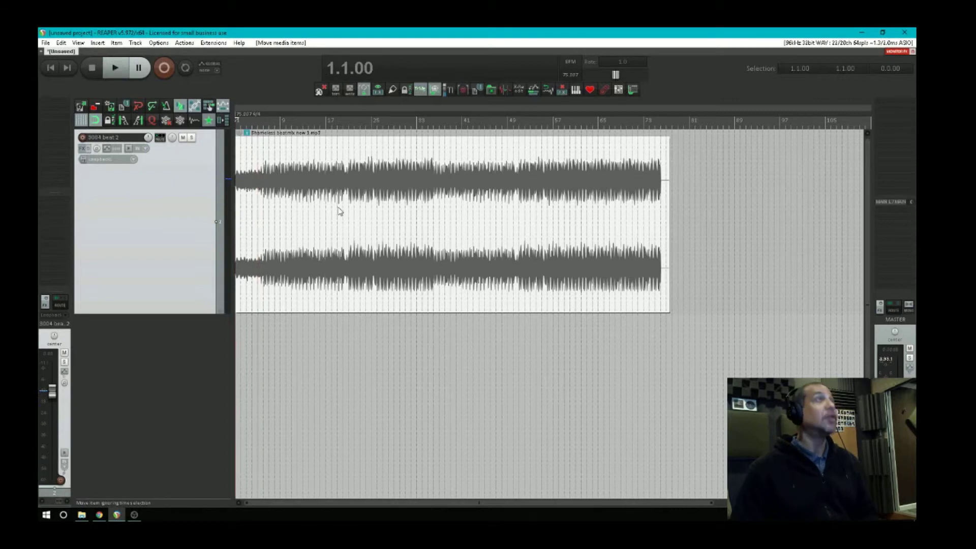
key(space)
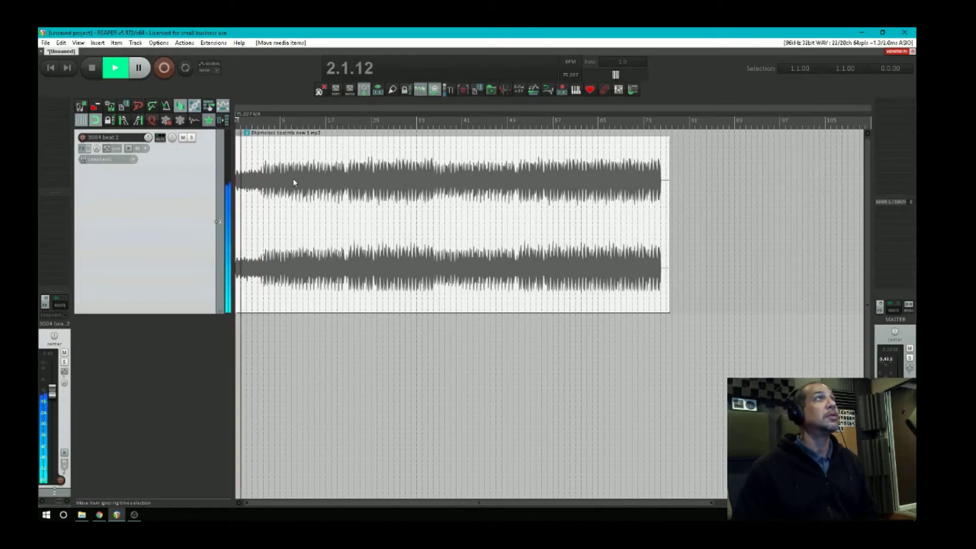
key(space)
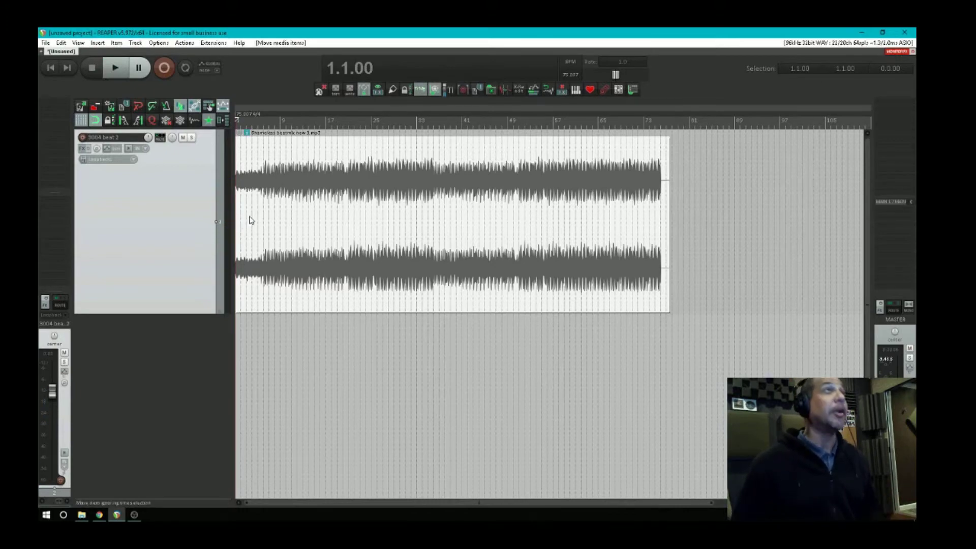
scroll(250, 218, up, 10)
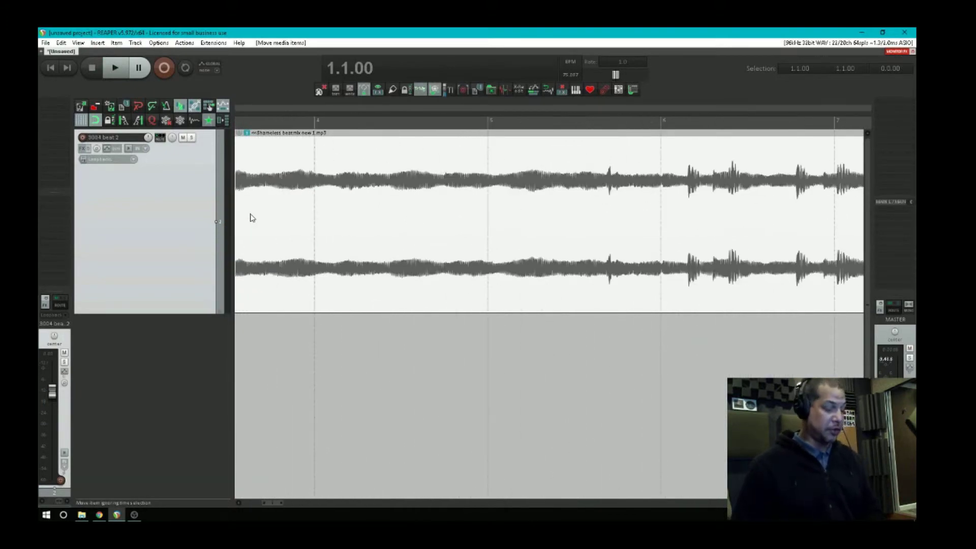
key(Home)
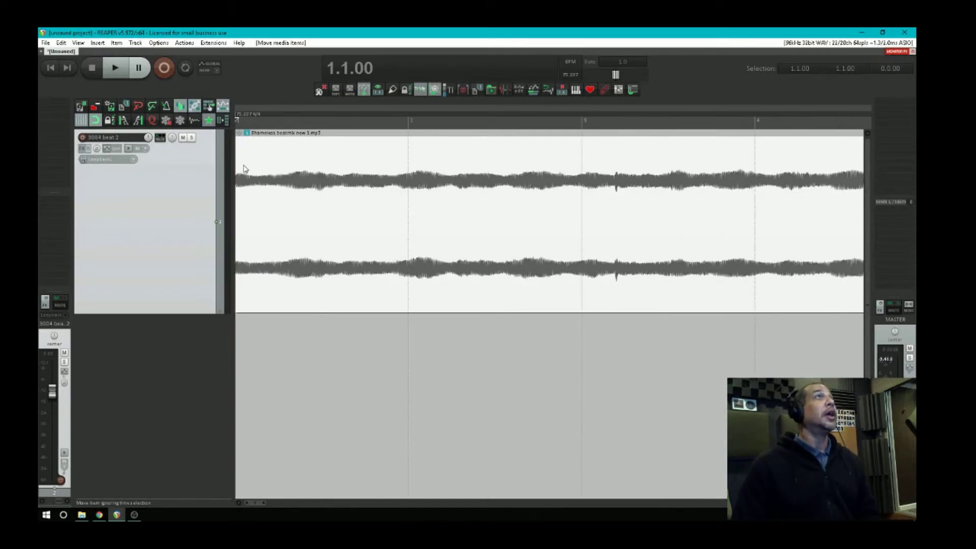
scroll(244, 169, up, 5)
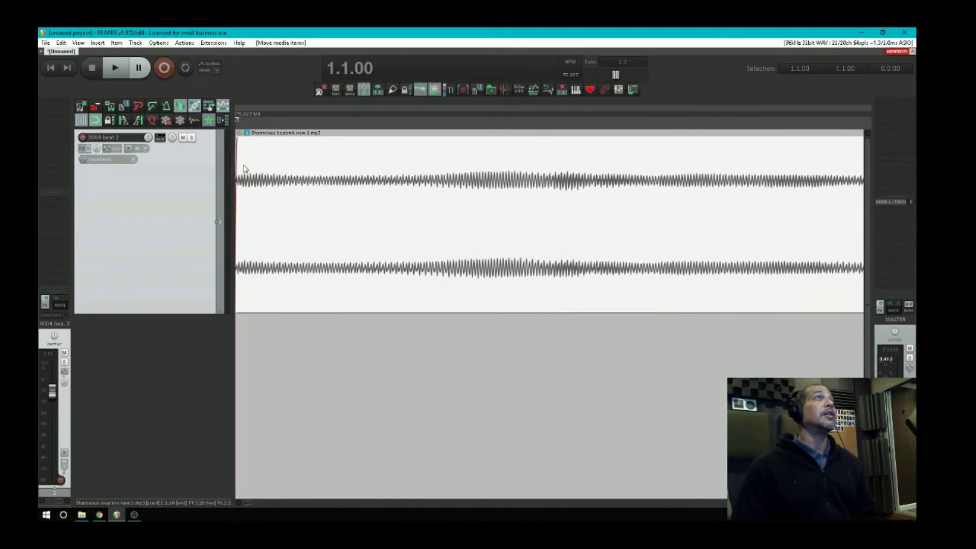
scroll(244, 168, down, 10)
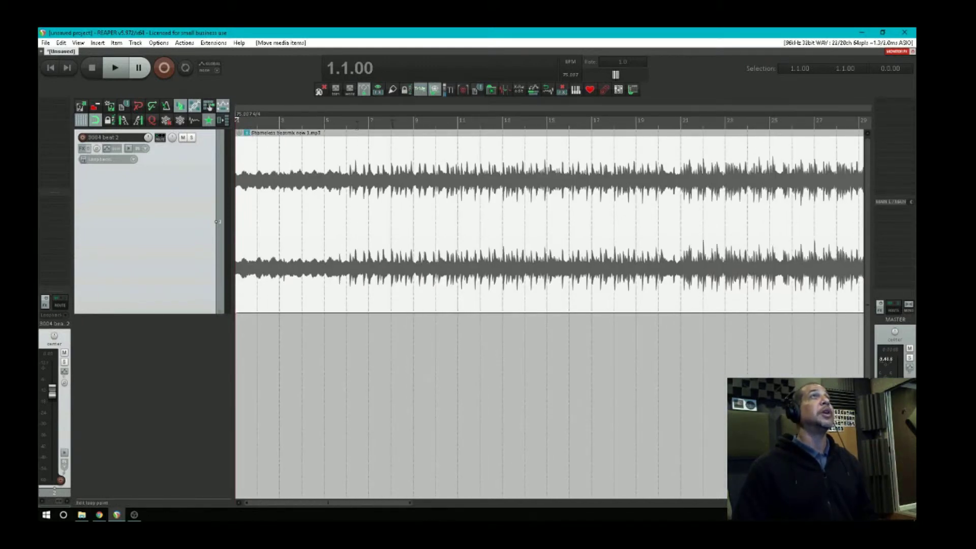
Add a tempo marker at 5.1.00, keeping the current project tempo.
click(327, 122)
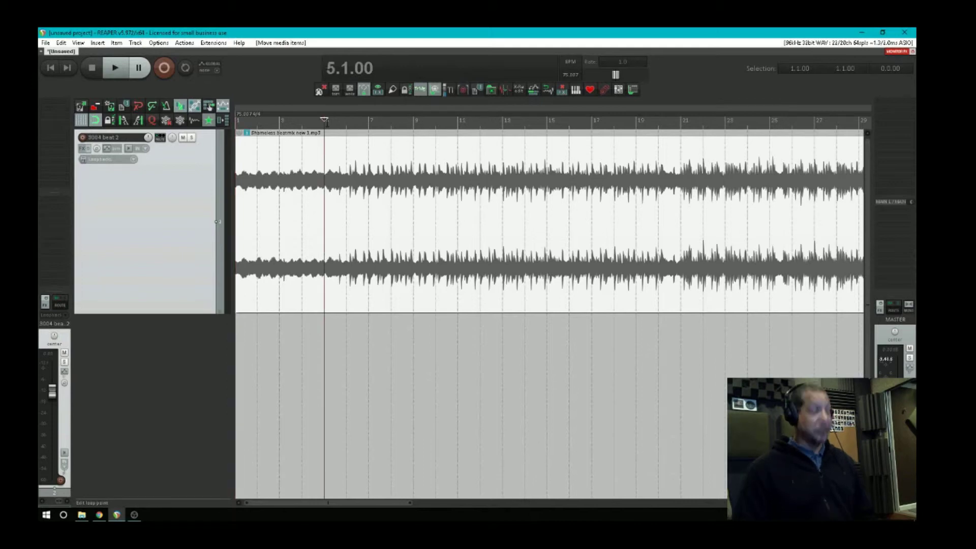
key(shift+c)
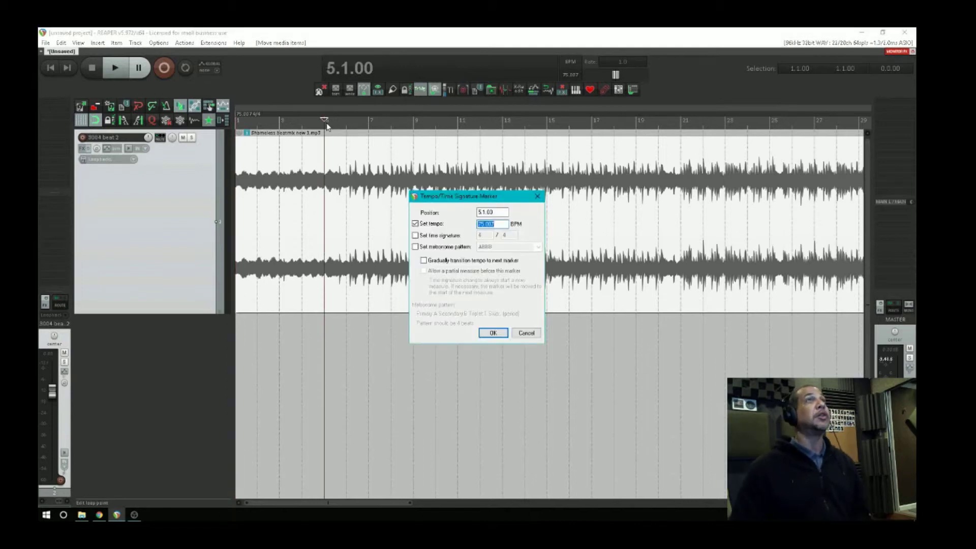
key(Return)
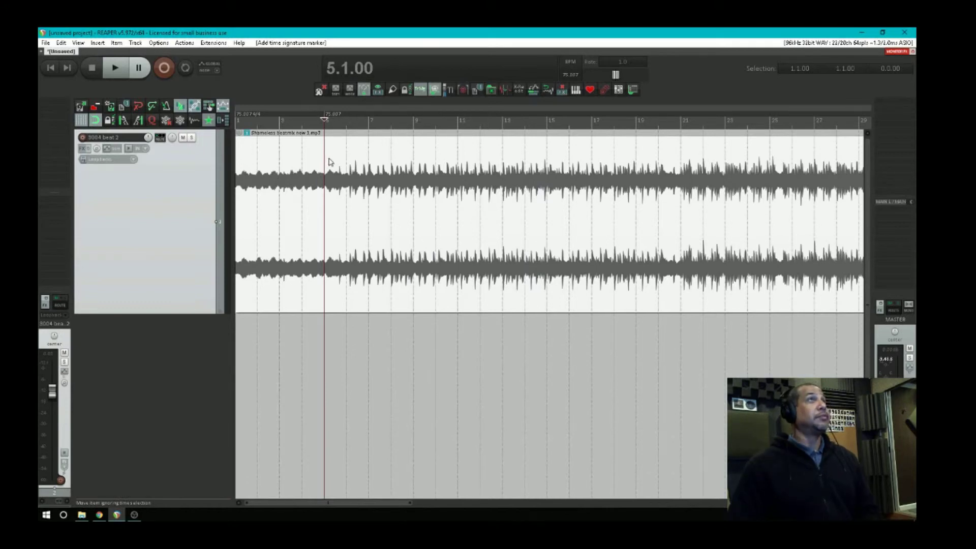
Play the new beat from the project start to listen for its fifth-bar downbeat.
key(Home)
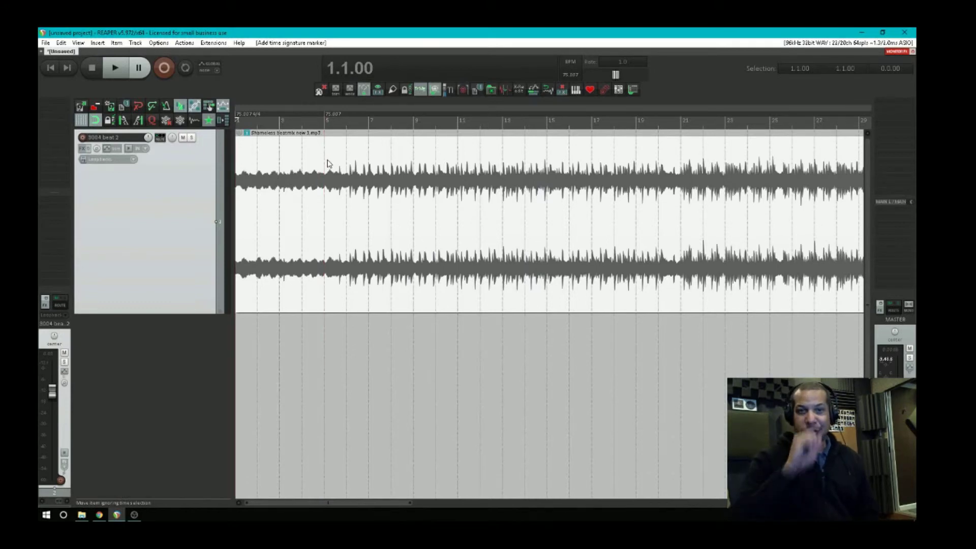
key(space)
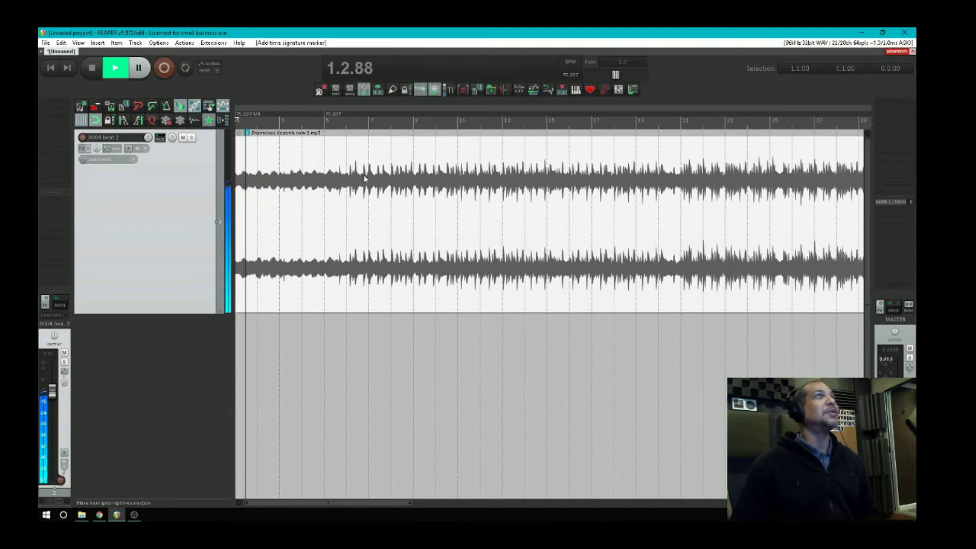
scroll(363, 177, down, 1)
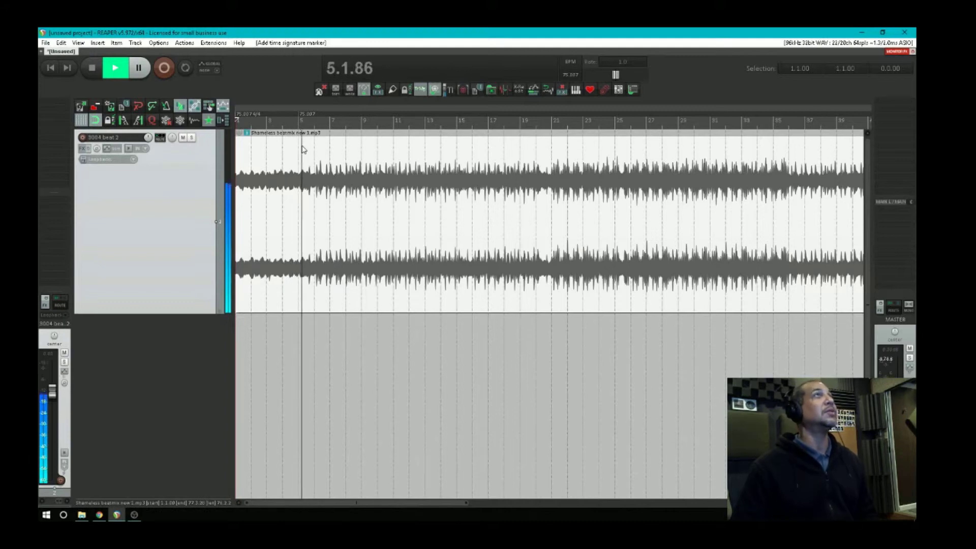
scroll(326, 153, up, 4)
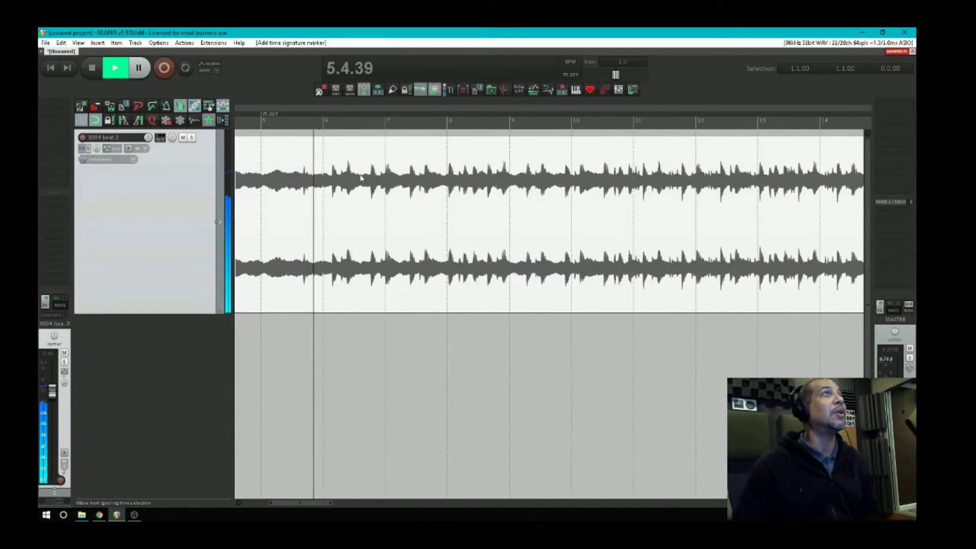
key(space)
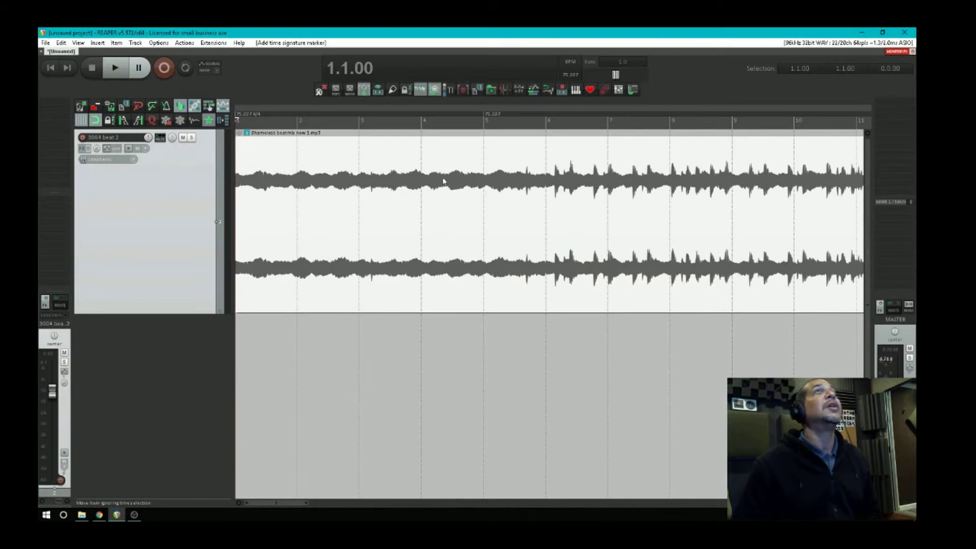
Play from measure 5 and examine the transients around measure 6 for the beat's real downbeat.
scroll(487, 181, up, 2)
scroll(487, 182, up, 2)
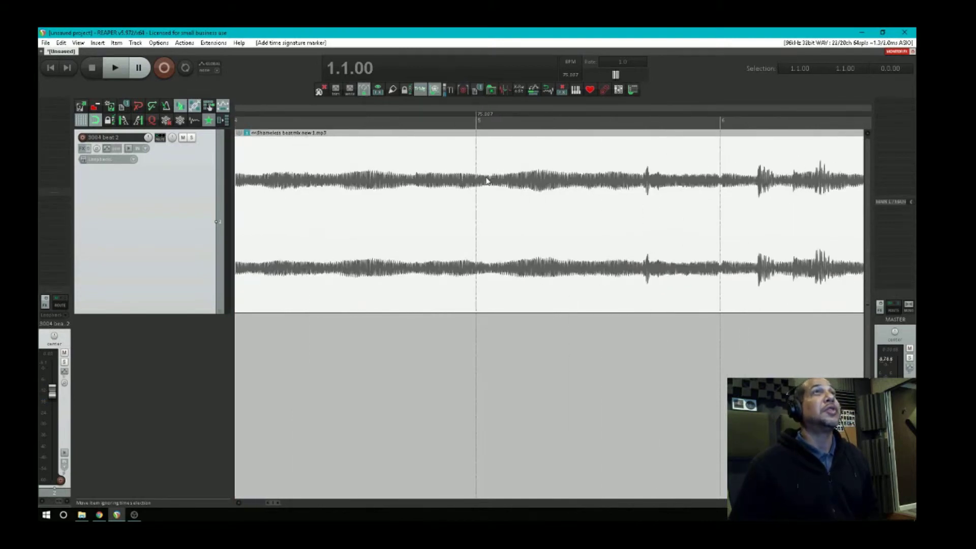
scroll(510, 175, down, 1)
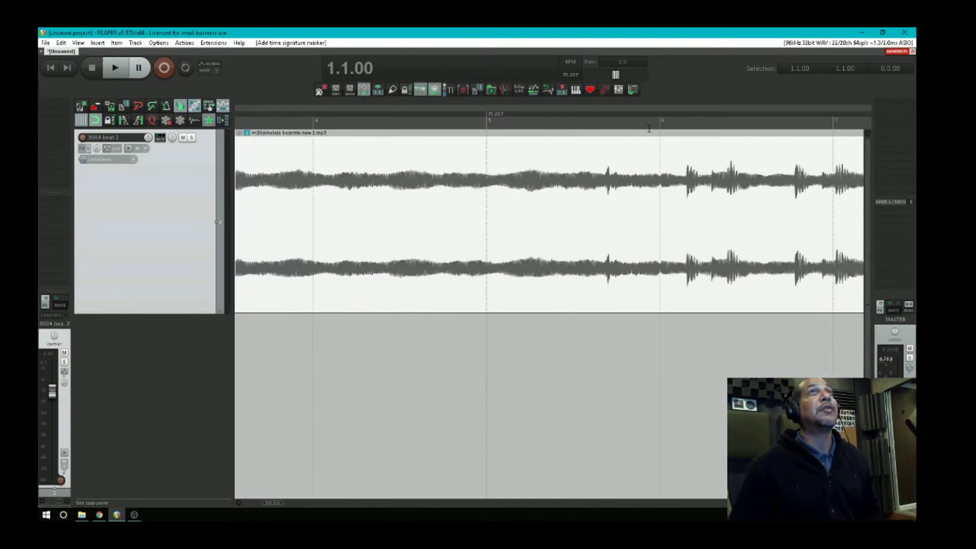
click(470, 125)
key(space)
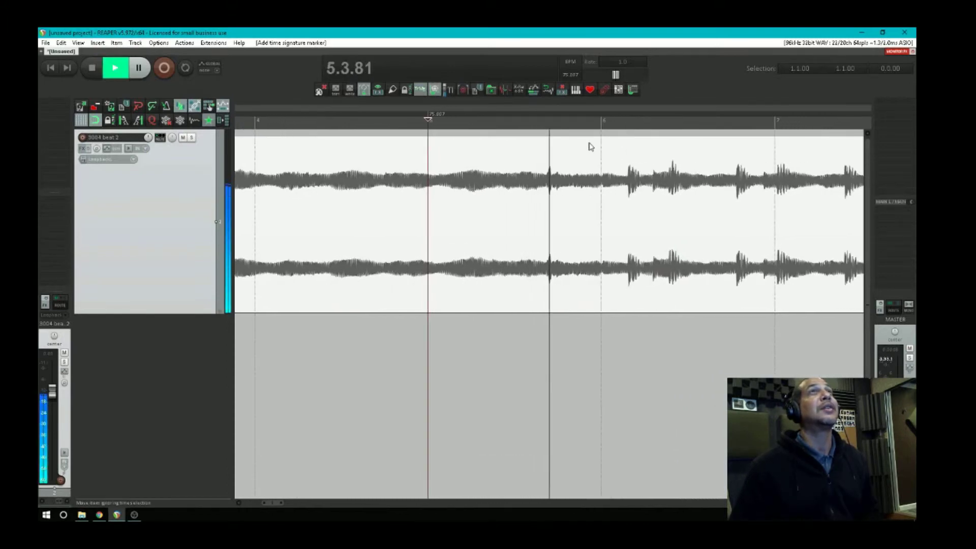
key(space)
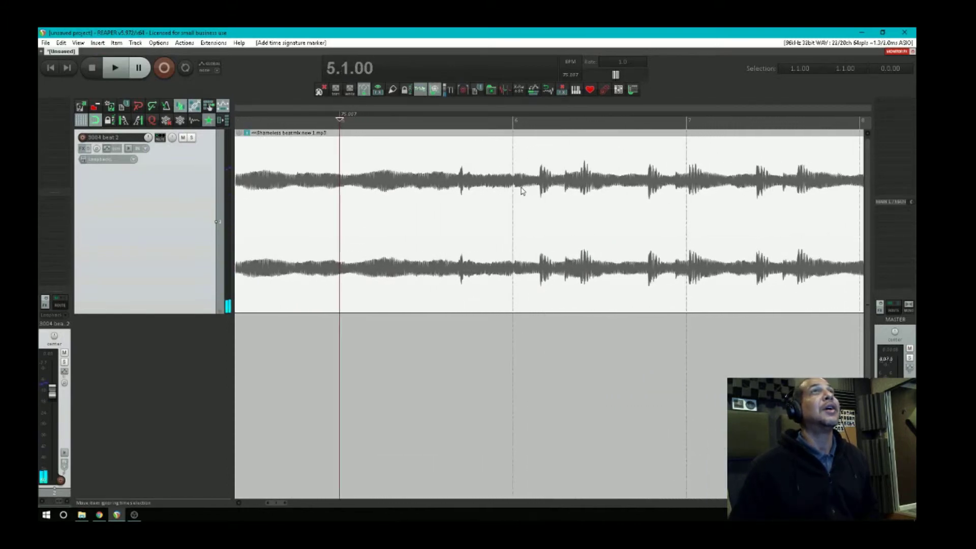
scroll(516, 184, up, 3)
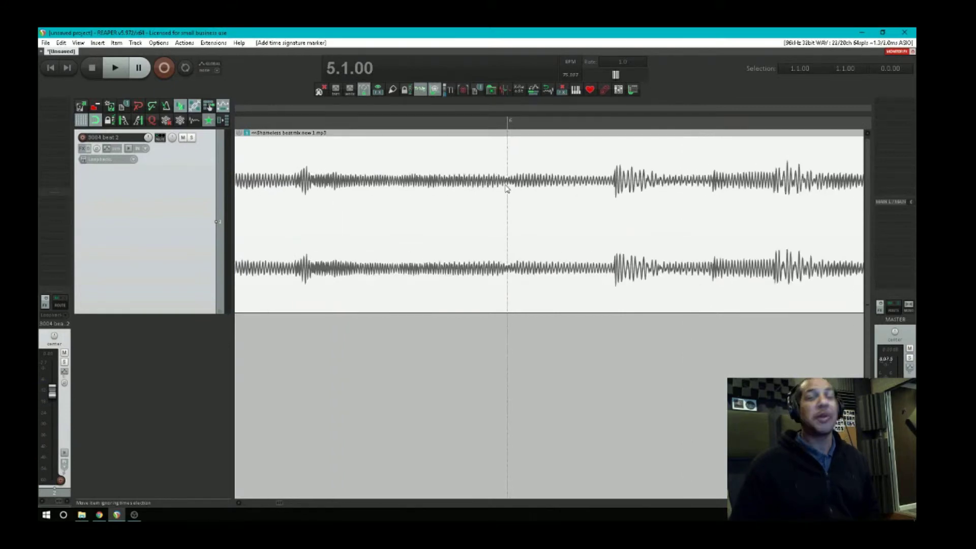
scroll(506, 189, down, 3)
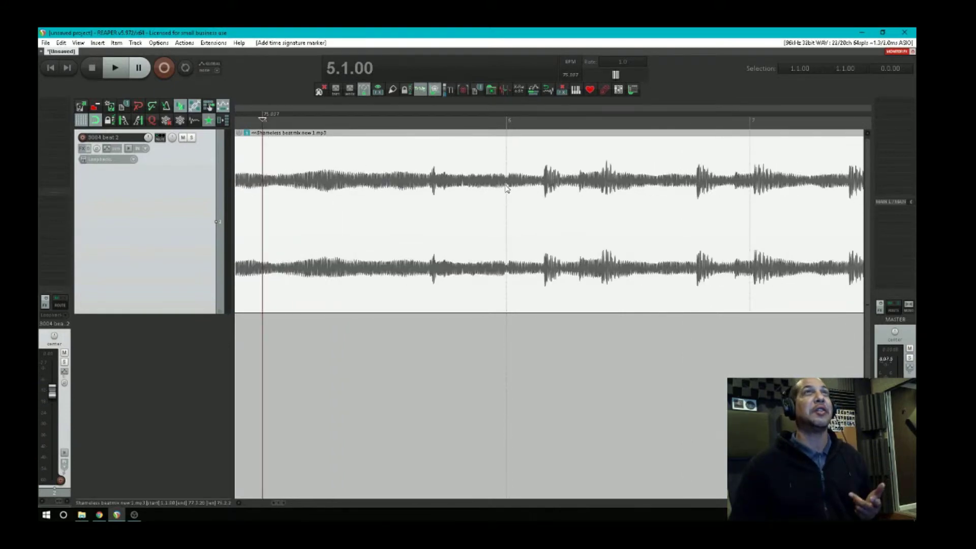
Remove the tempo marker at measure 5.
scroll(506, 189, down, 5)
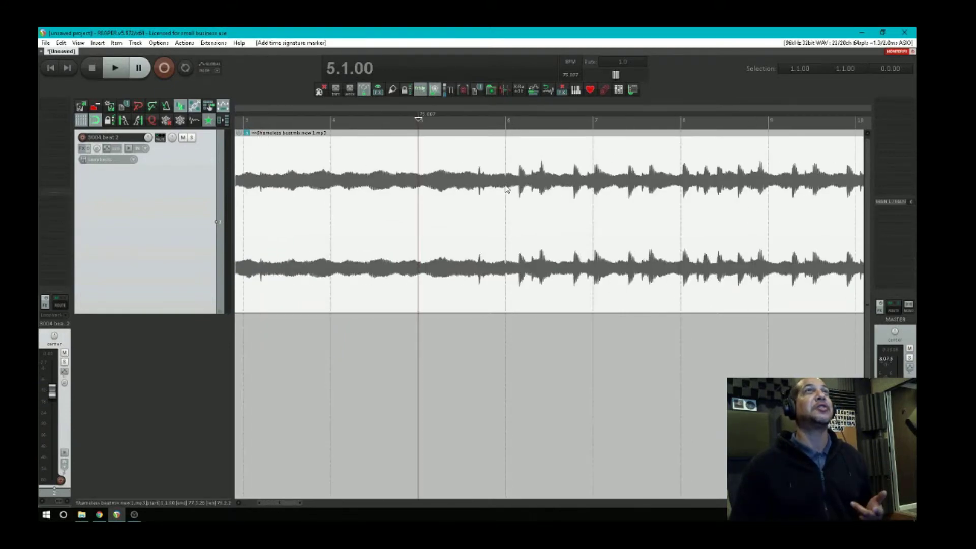
right_click(417, 118)
click(432, 131)
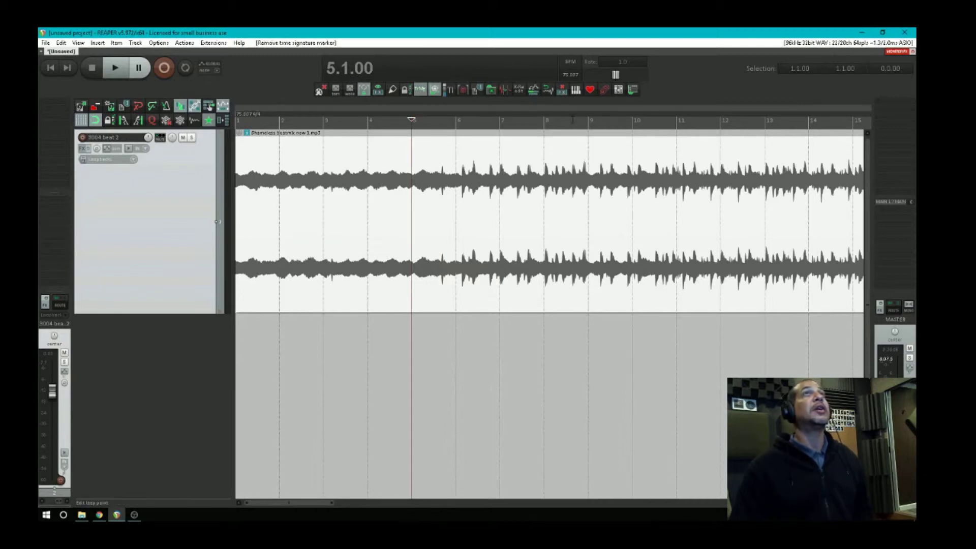
Add a tempo marker at 9.1.00, keeping the current project tempo.
click(588, 120)
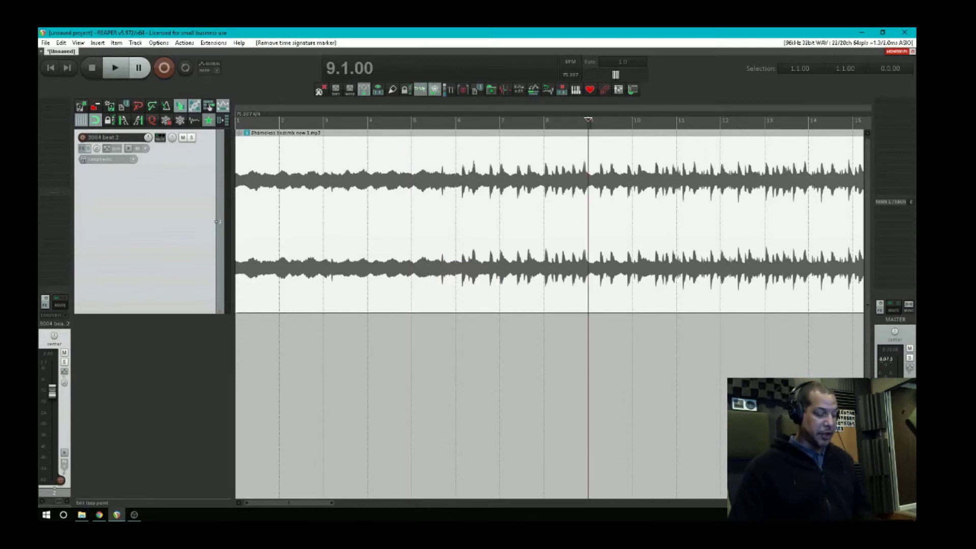
key(shift+c)
key(Return)
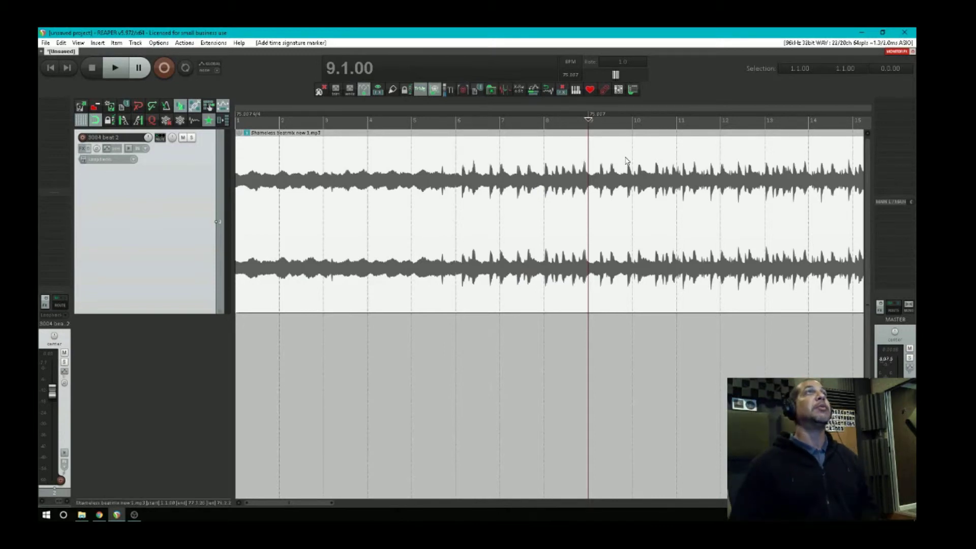
Play the beat from the project start, listen for its ninth-bar downbeat, and pause playback at that downbeat.
key(Home)
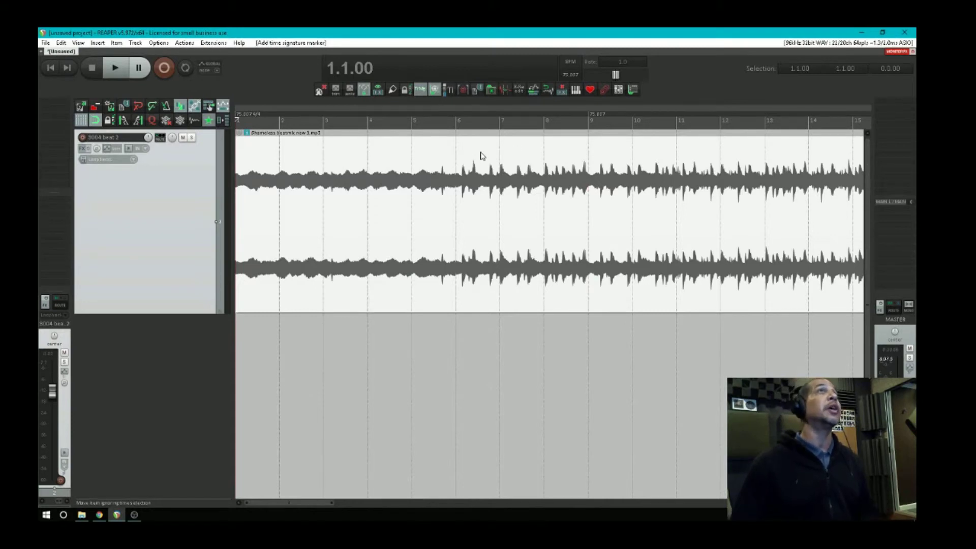
click(457, 144)
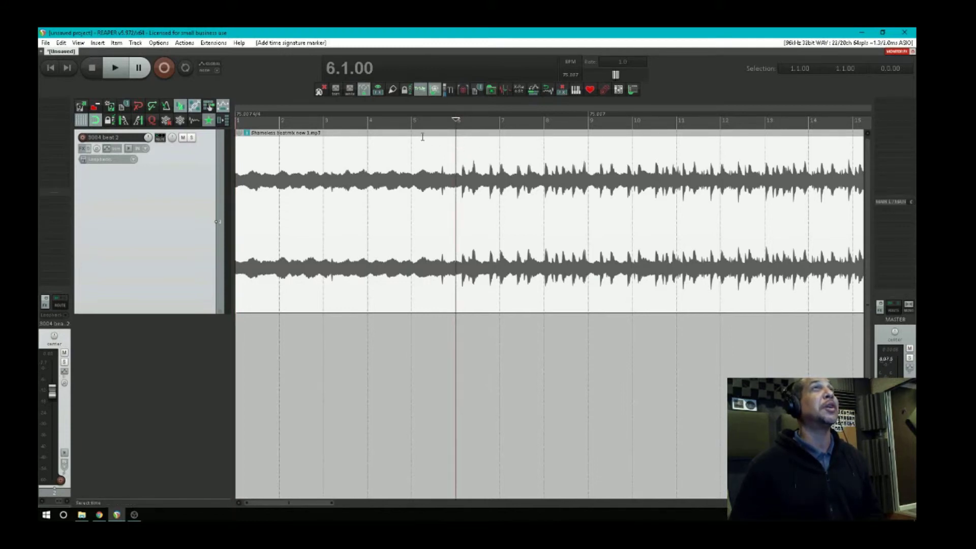
key(Home)
key(space)
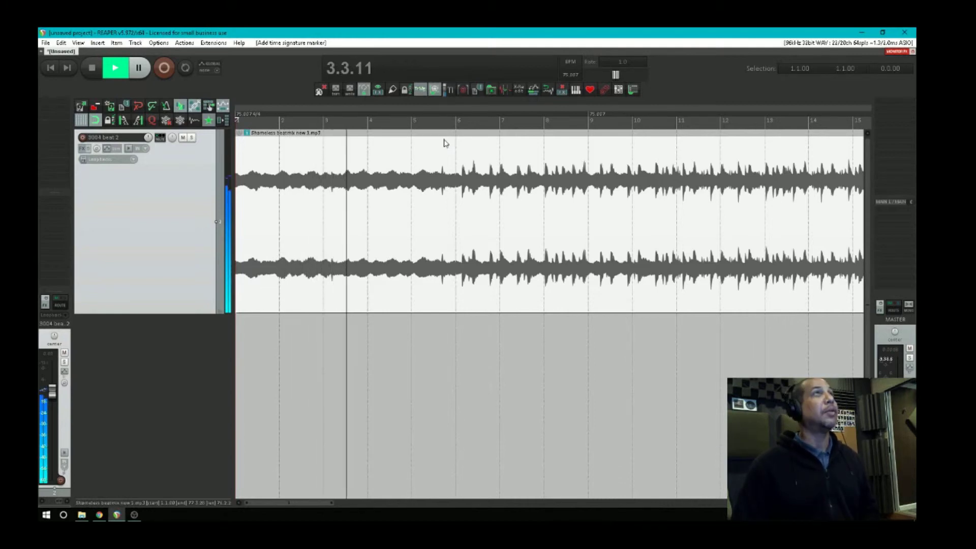
scroll(444, 144, down, 2)
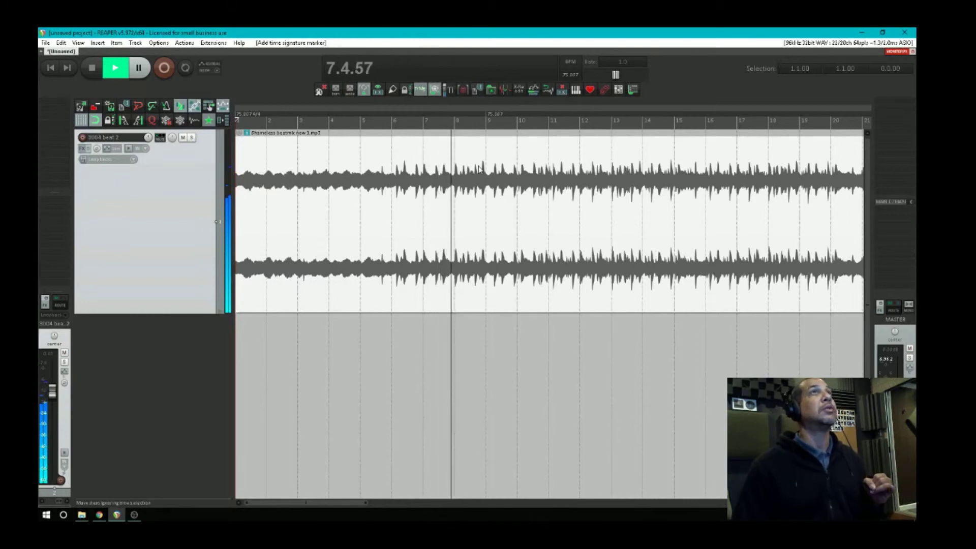
scroll(478, 169, up, 4)
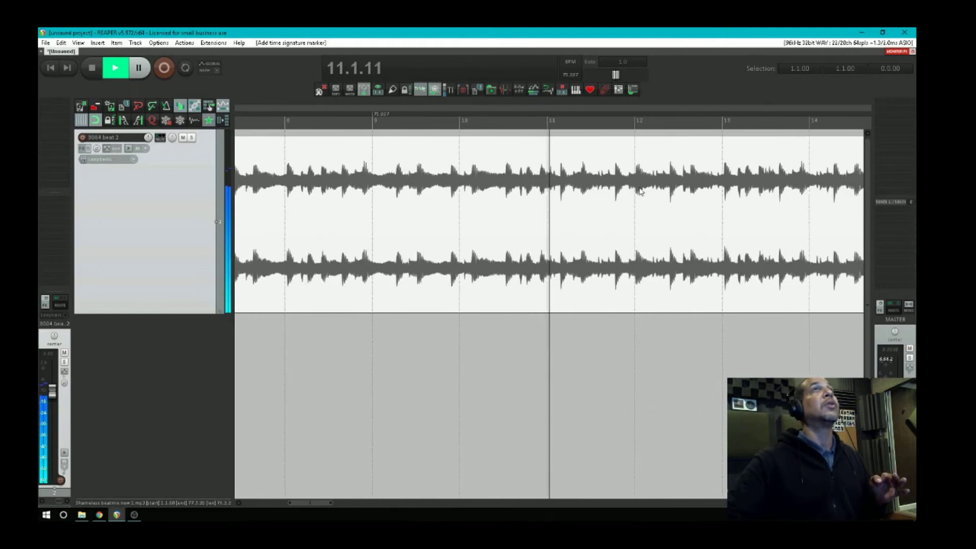
key(ctrl+space)
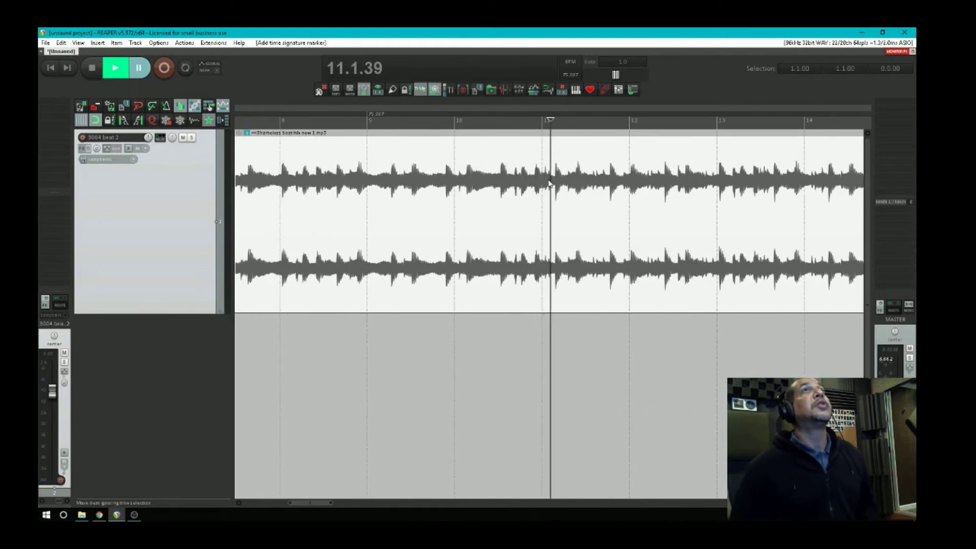
Place the edit cursor at 11.1.00 and examine the transients around it for the beat's ninth-bar downbeat.
scroll(549, 182, up, 8)
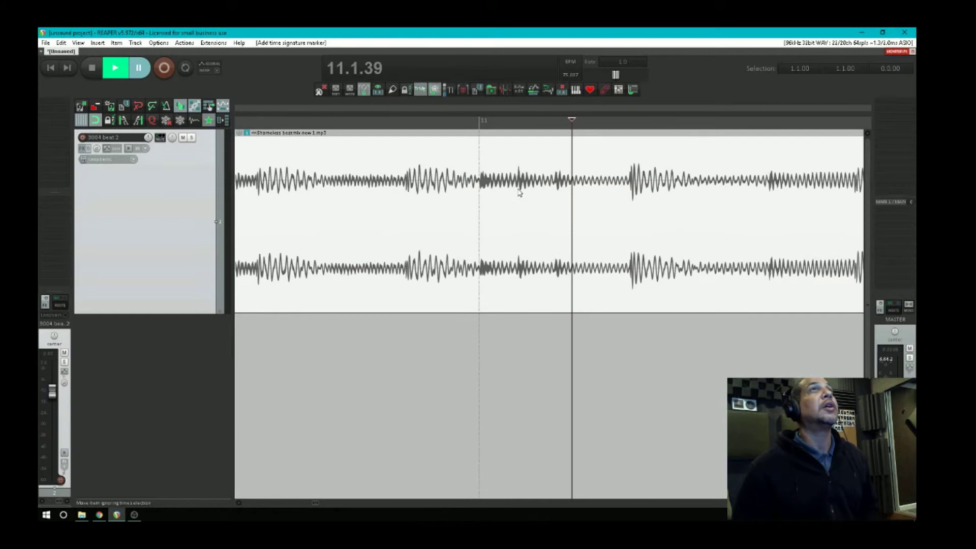
key(space)
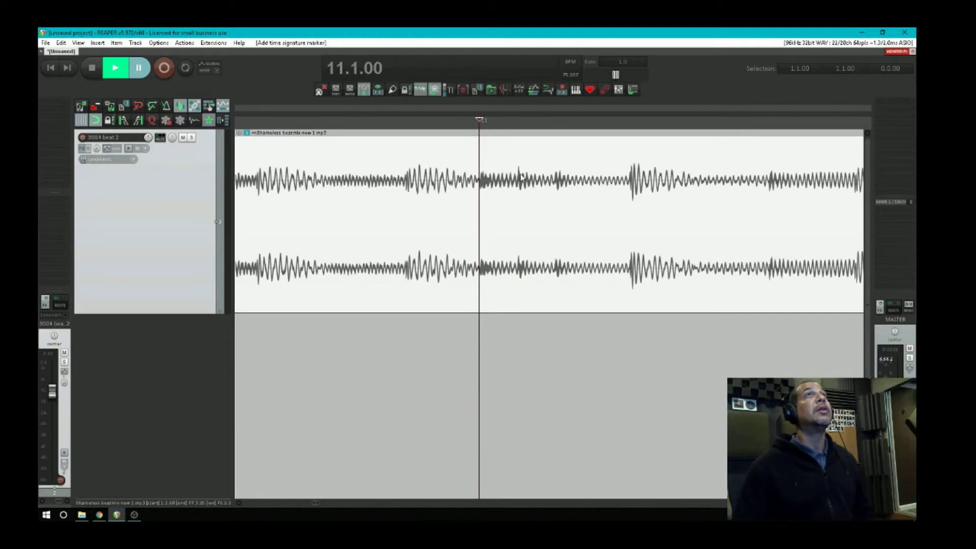
scroll(521, 176, down, 2)
scroll(521, 176, down, 1)
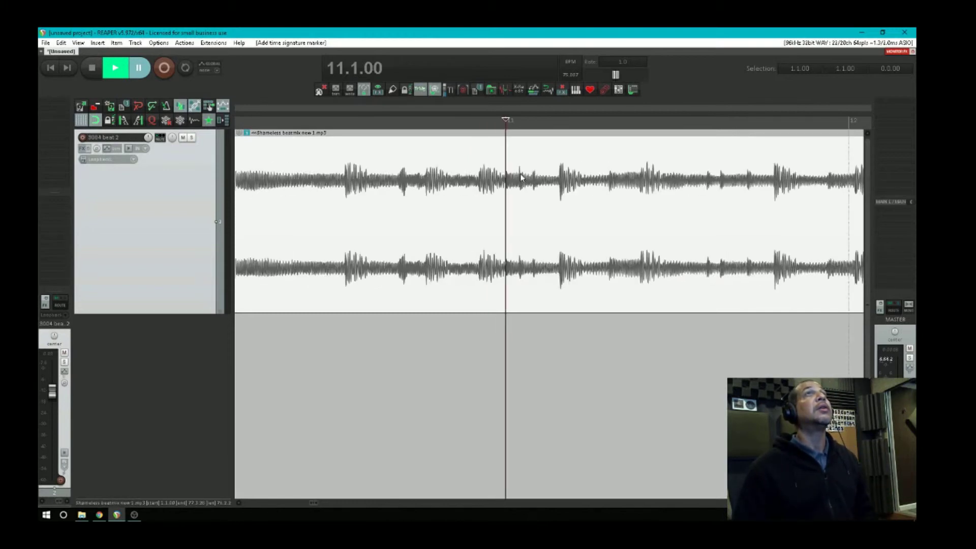
scroll(521, 177, down, 2)
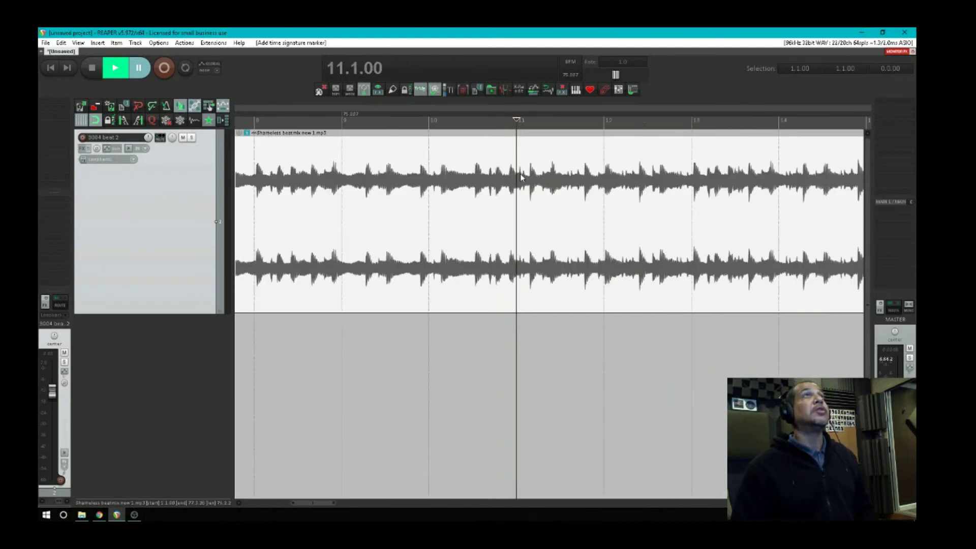
scroll(521, 176, up, 3)
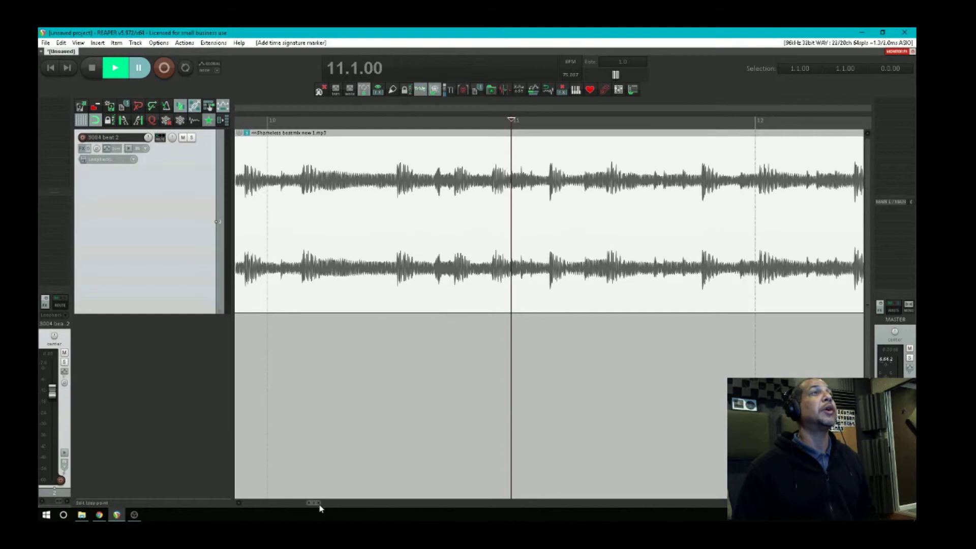
drag(320, 504, 313, 506)
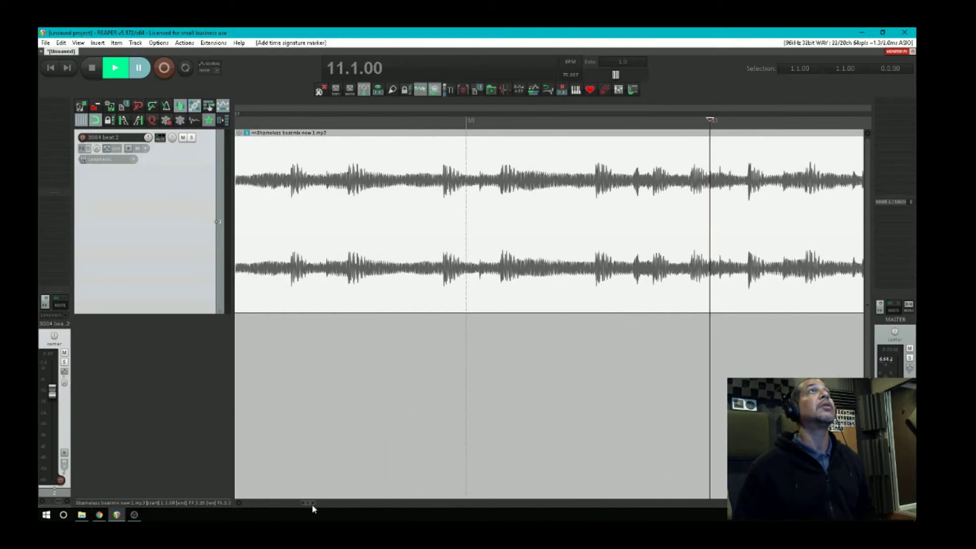
scroll(335, 423, down, 2)
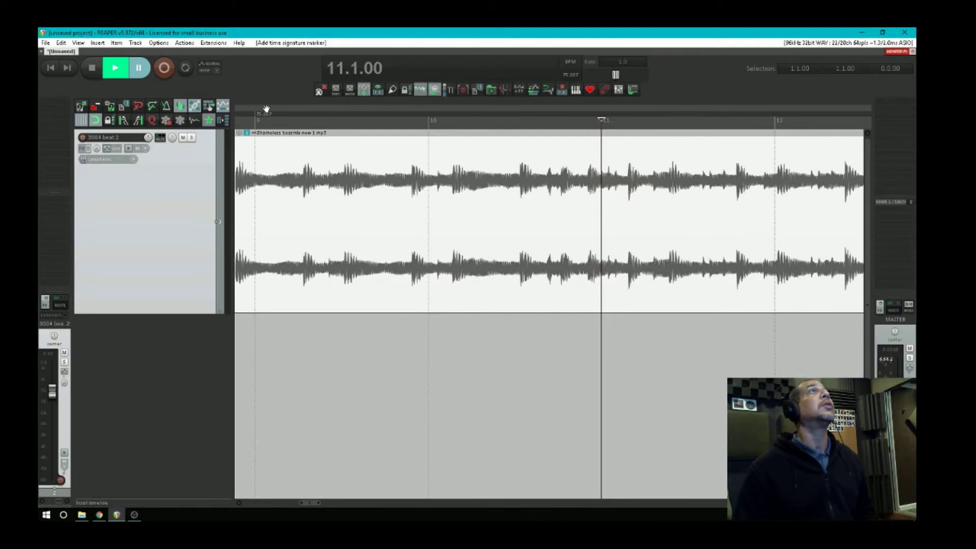
Move the measure 9 tempo marker to the small downbeat transient just after the edit cursor, fine-tuning it to the transient's start.
mouse_move(262, 113)
mouse_down()
mouse_move(629, 179)
mouse_move(616, 175)
mouse_up()
scroll(613, 168, up, 6)
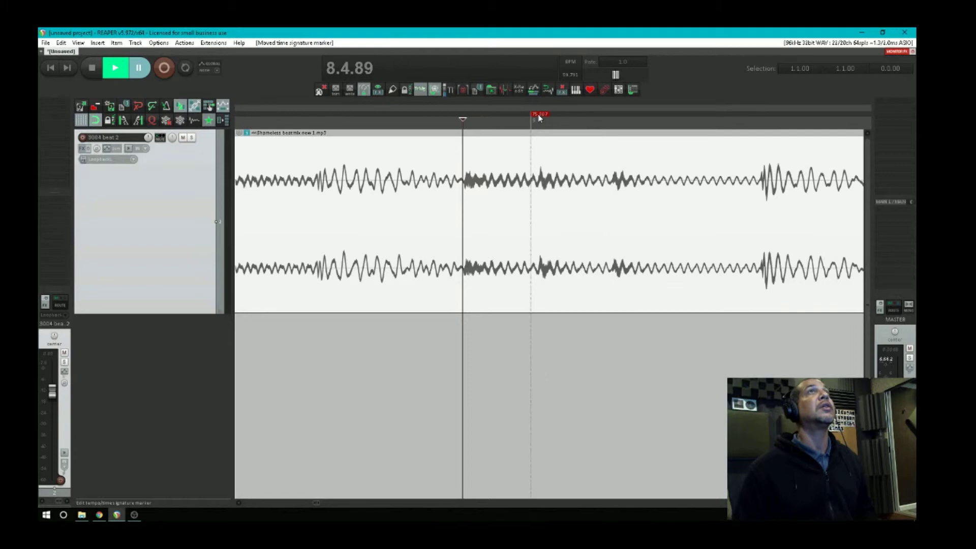
drag(539, 119, 548, 117)
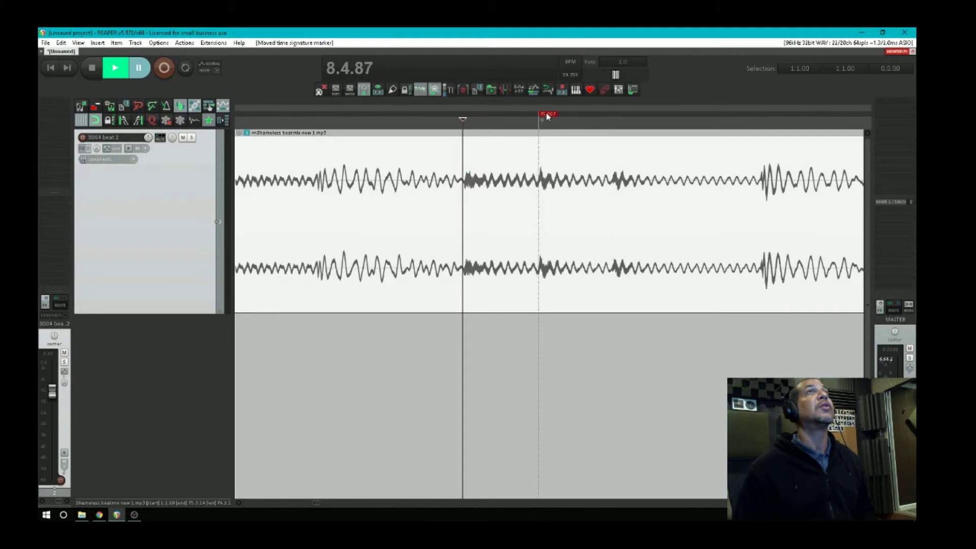
scroll(521, 165, down, 8)
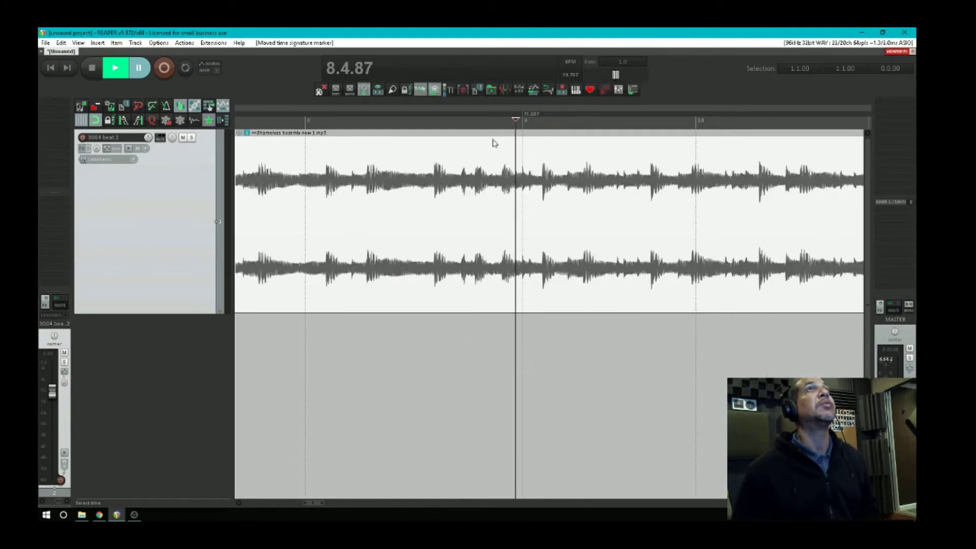
Play the beat from the project start past measure 5 to check that the grid follows it.
scroll(493, 144, down, 3)
key(Home)
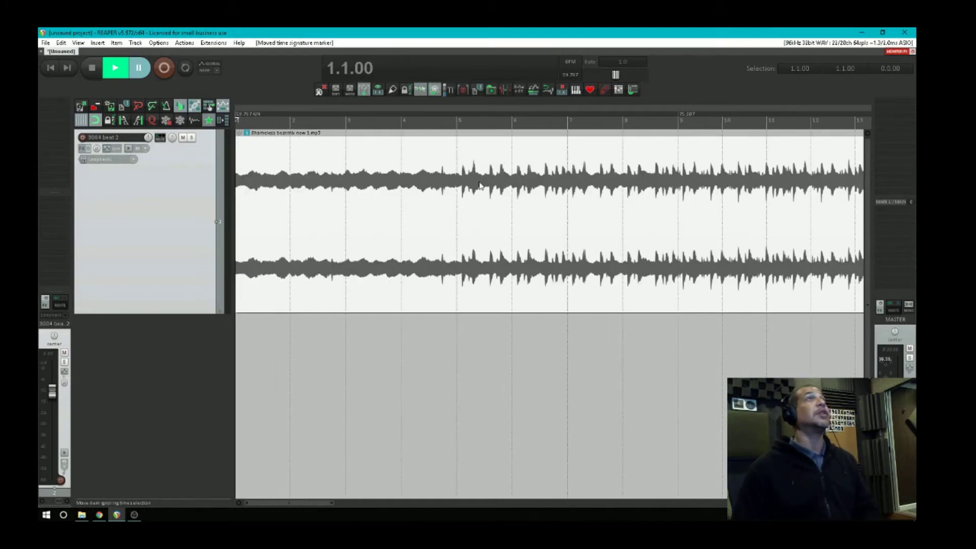
key(space)
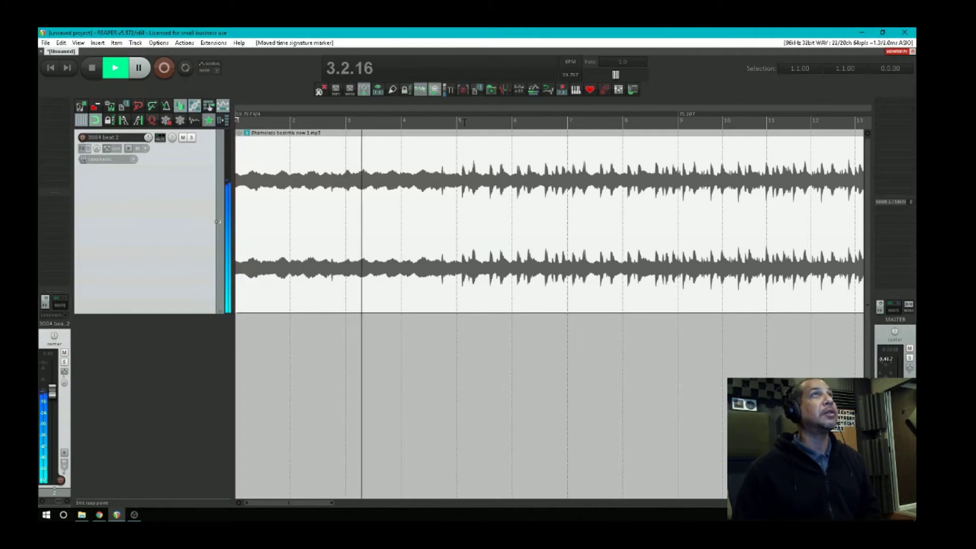
click(485, 143)
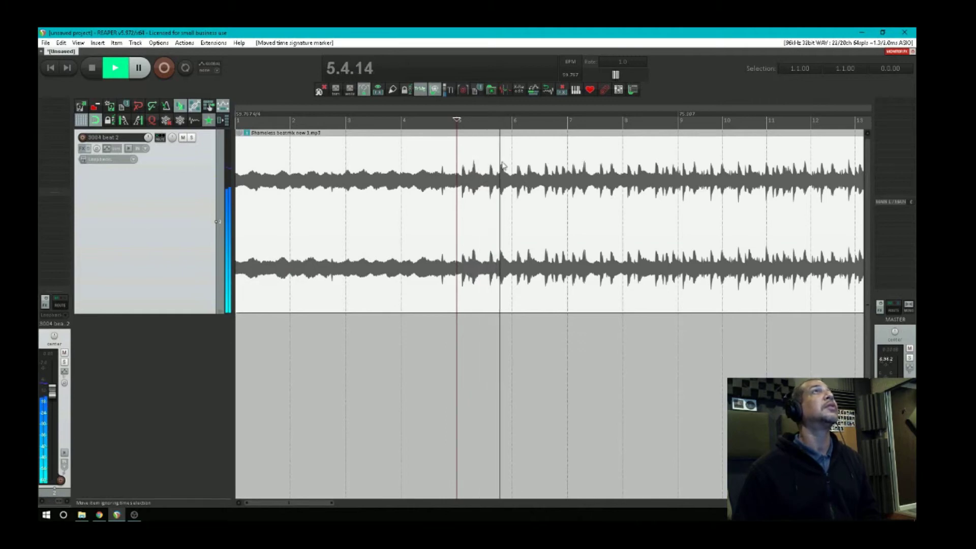
key(space)
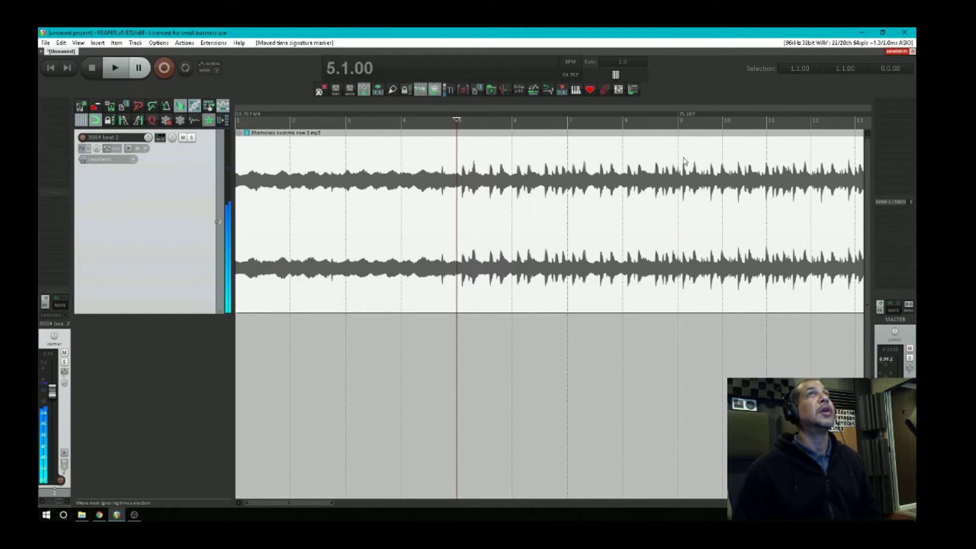
Remove the tempo marker at measure 9 and return to the project start.
right_click(690, 116)
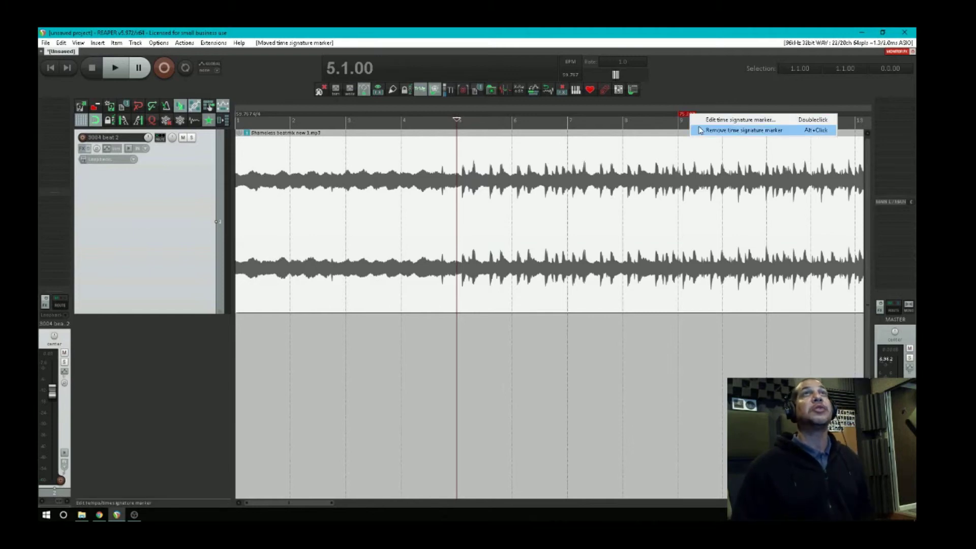
click(702, 131)
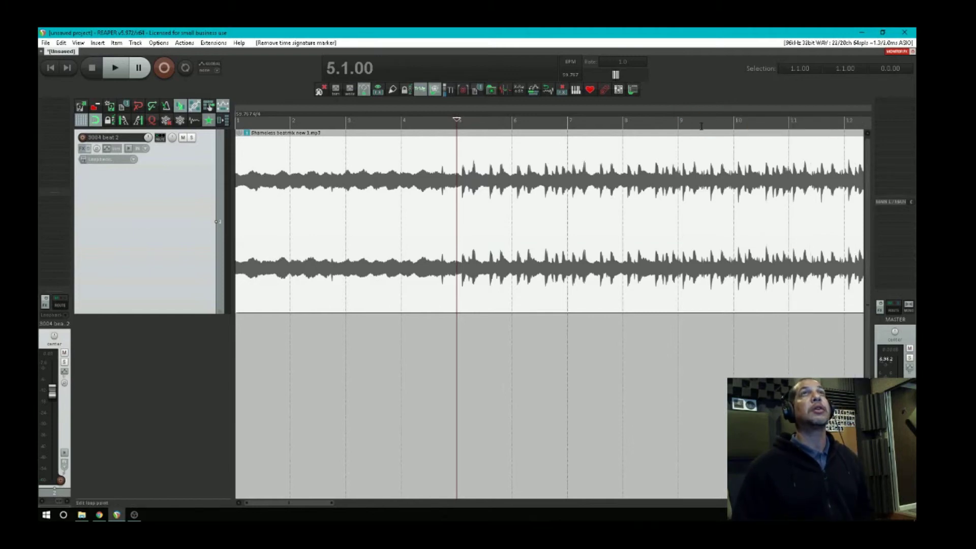
key(Home)
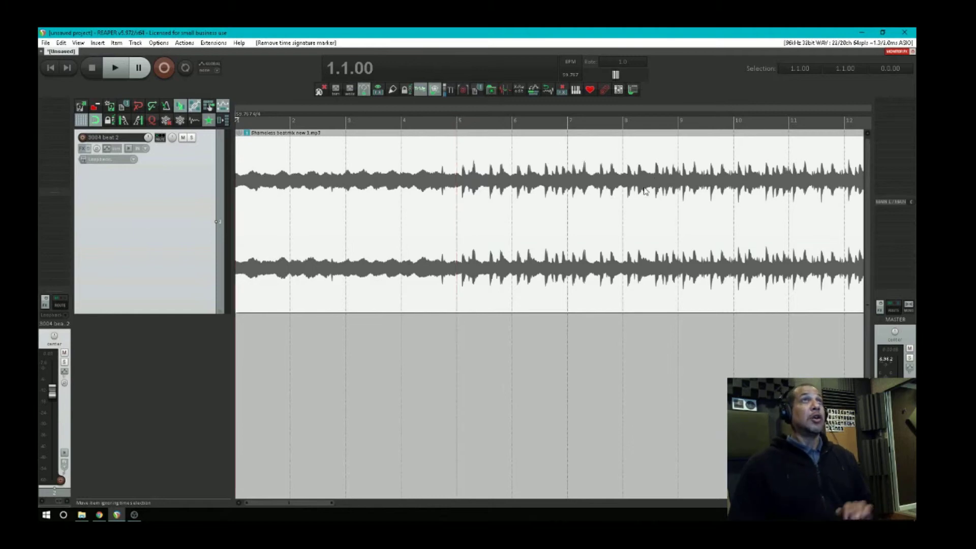
key(ctrl+s)
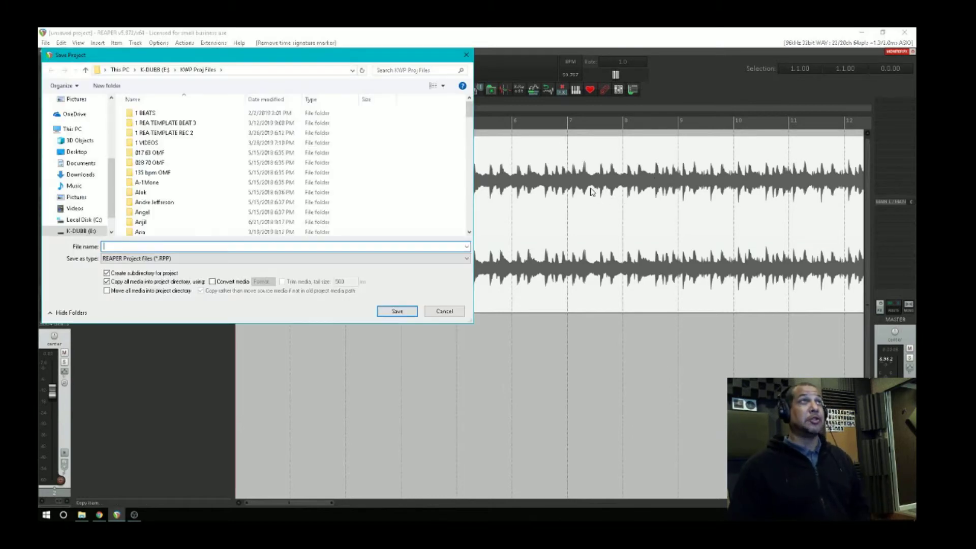
click(444, 311)
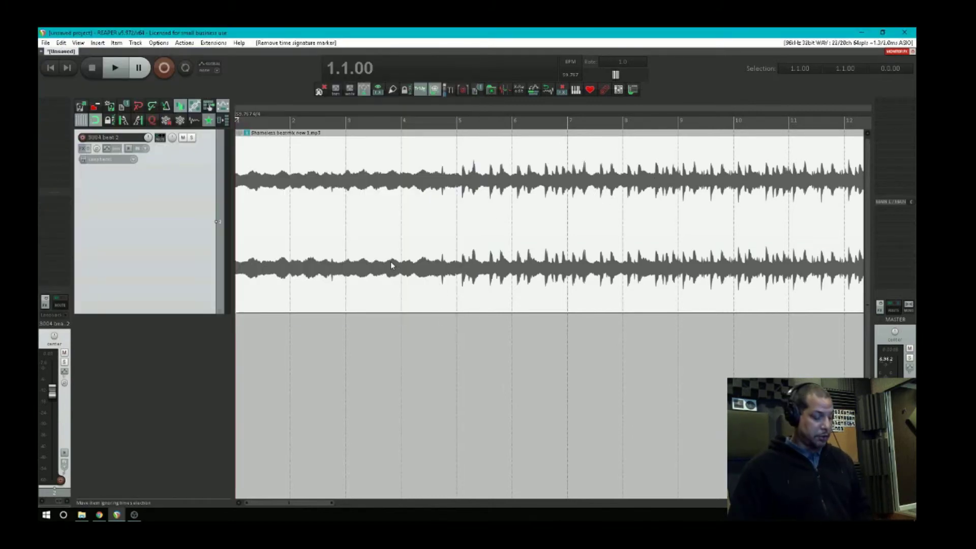
Play briefly from measure 16 to check the grid's alignment further into the song.
scroll(436, 252, down, 2)
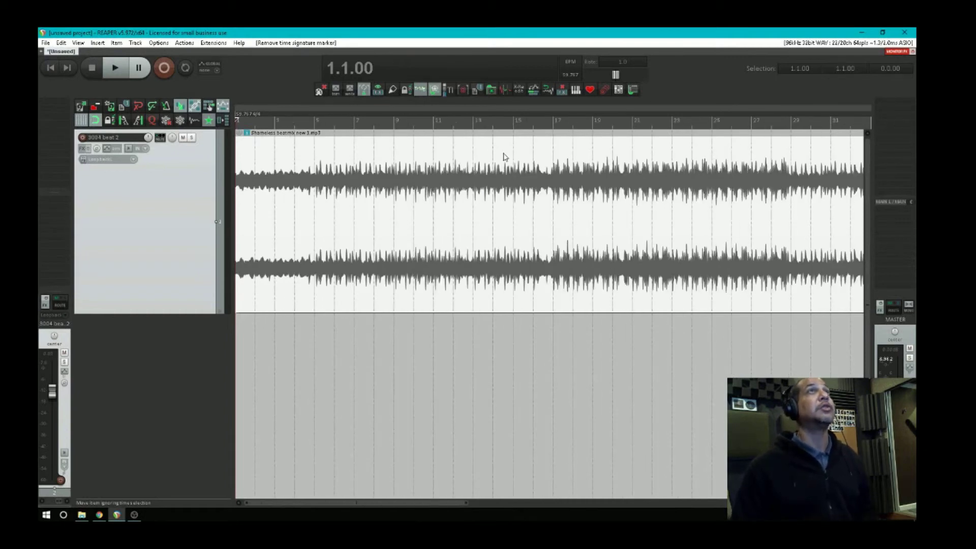
click(532, 127)
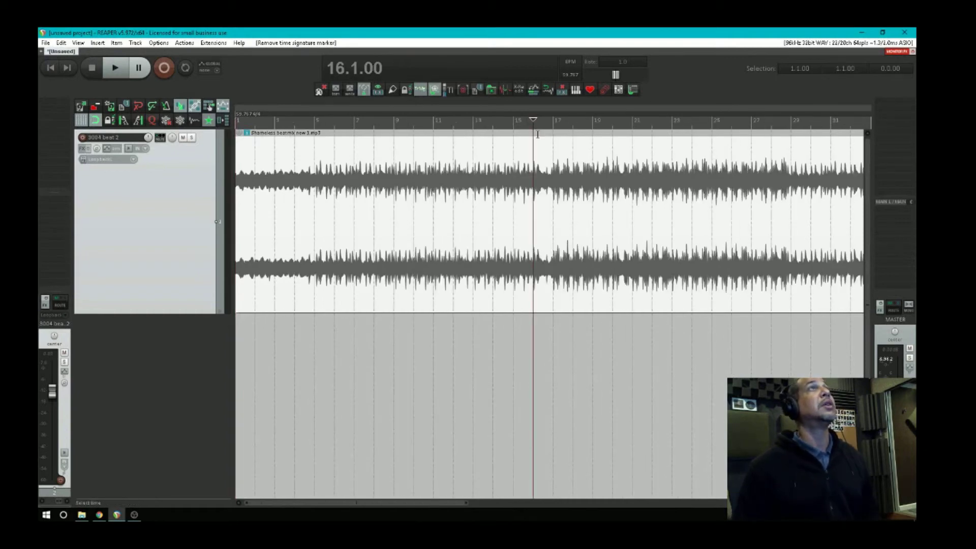
scroll(537, 161, down, 2)
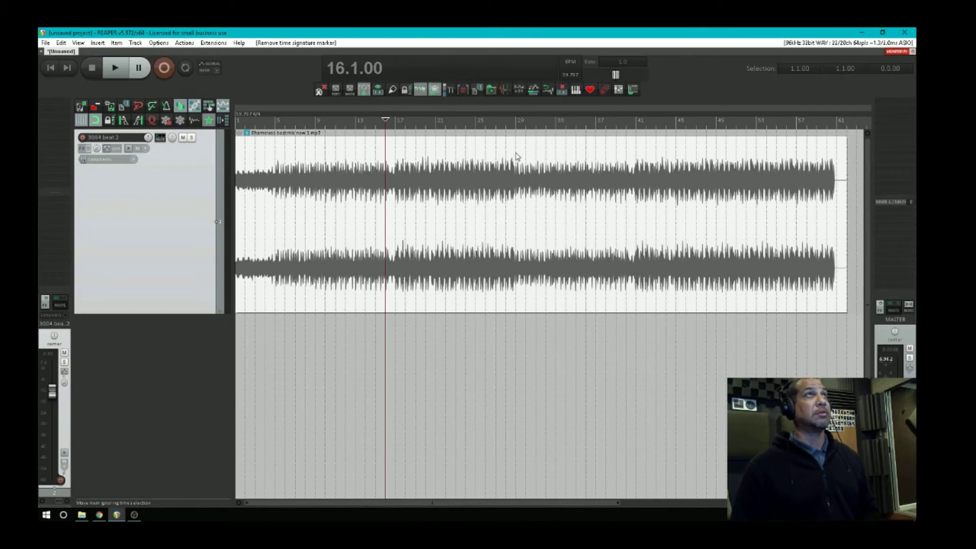
key(space)
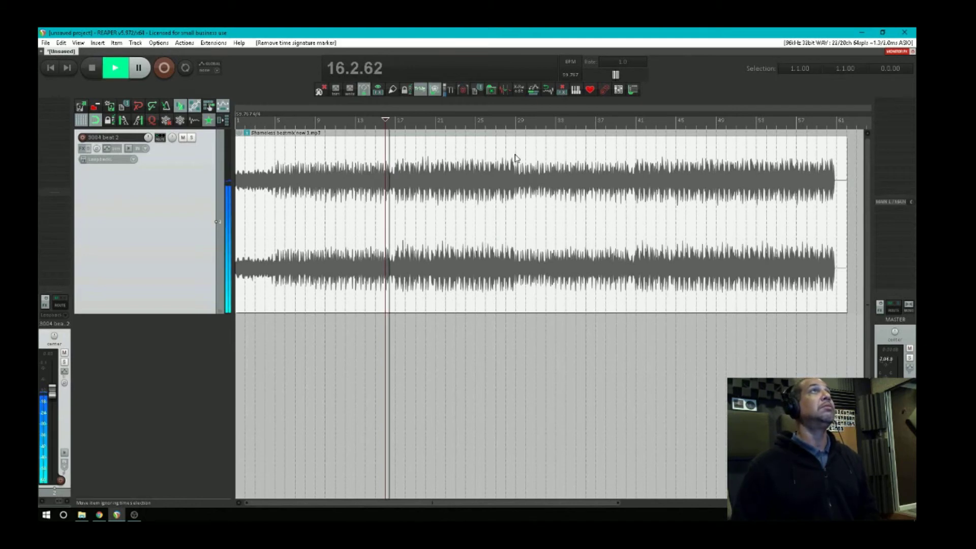
key(space)
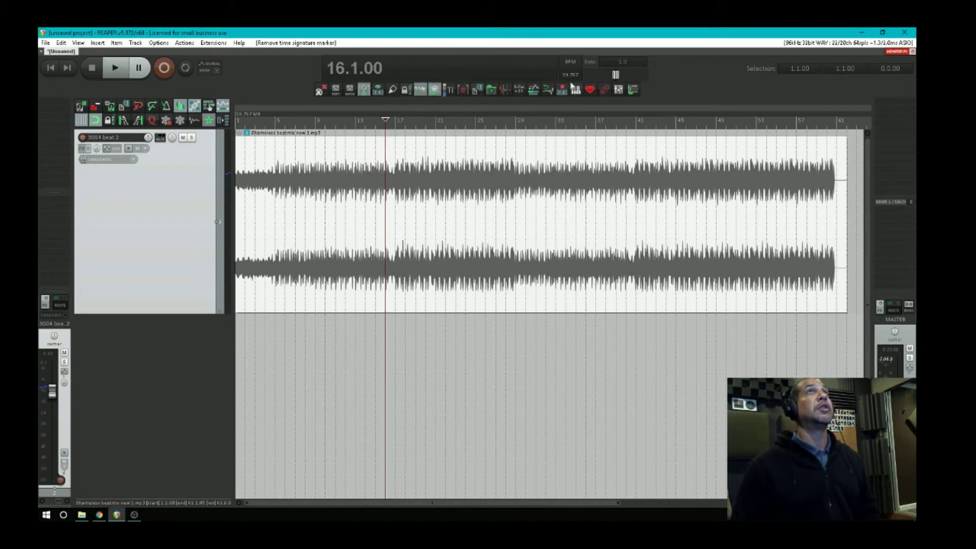
Set the tempo to 90 BPM from measure 21.
key(Home)
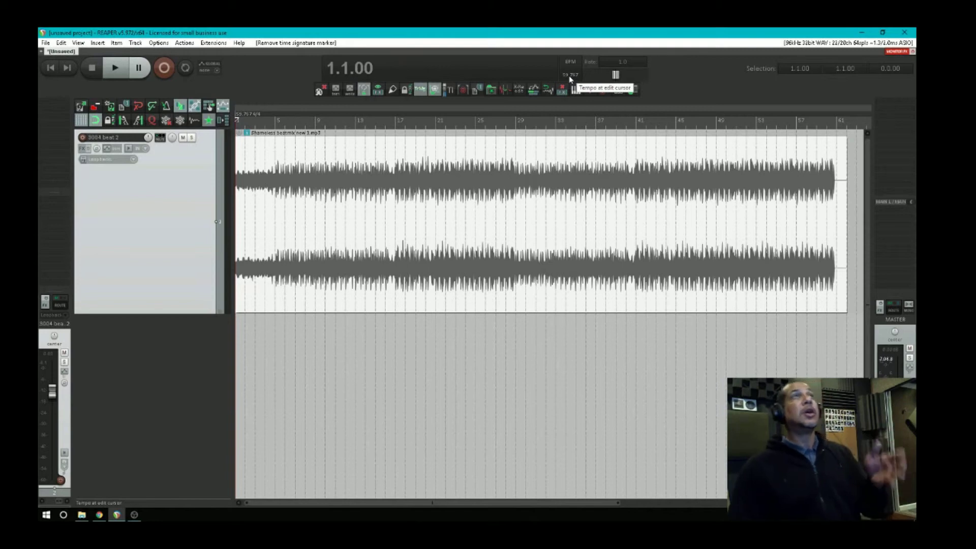
click(432, 164)
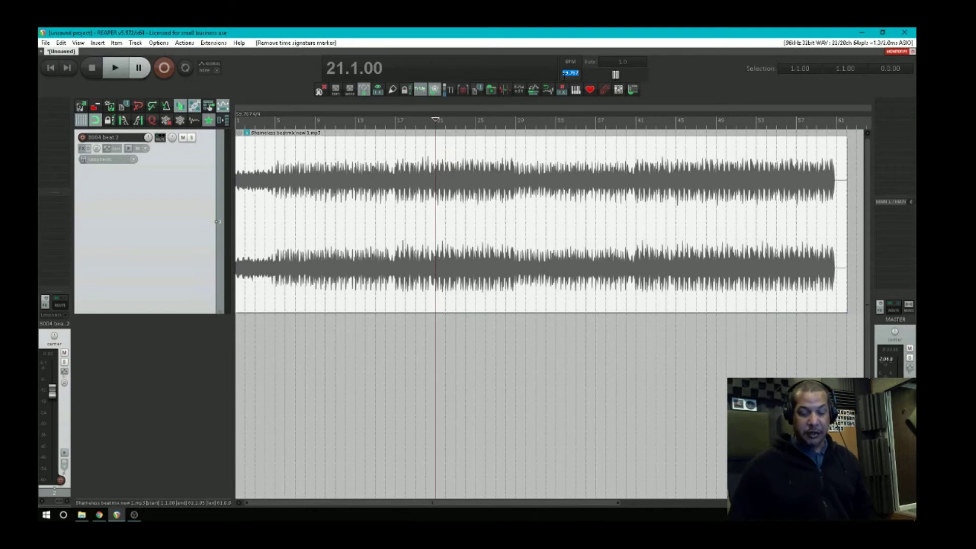
key(Return)
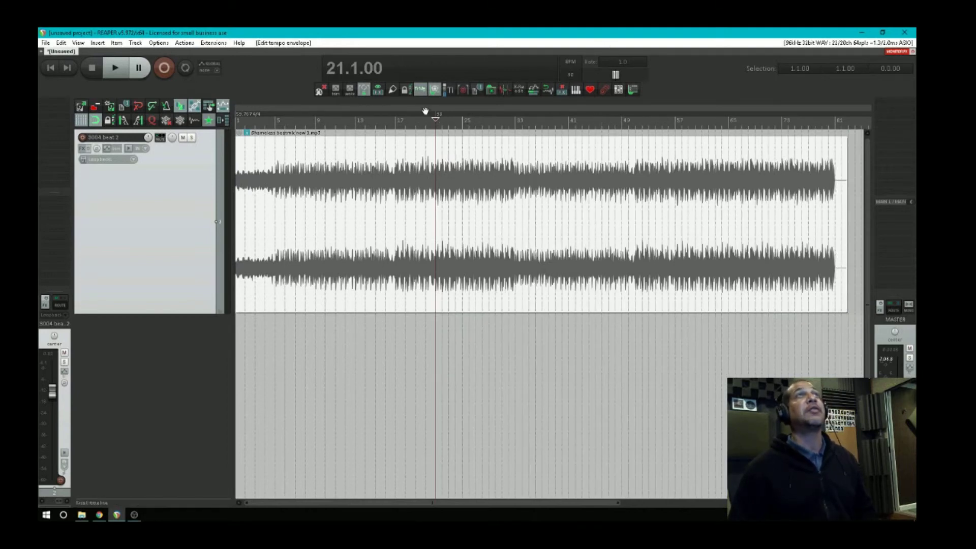
Remove the tempo marker at measure 21 and set the tempo at the project start to 60 BPM.
right_click(440, 118)
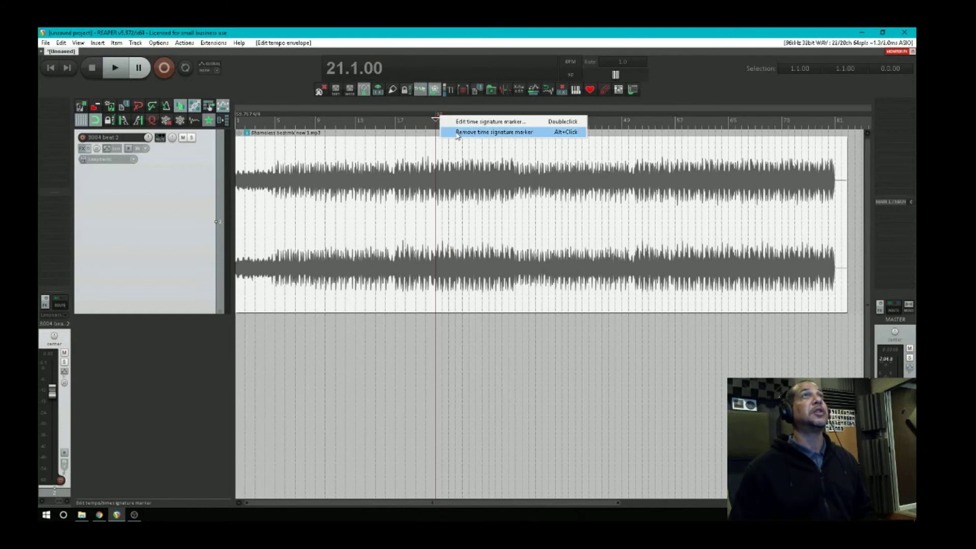
click(456, 132)
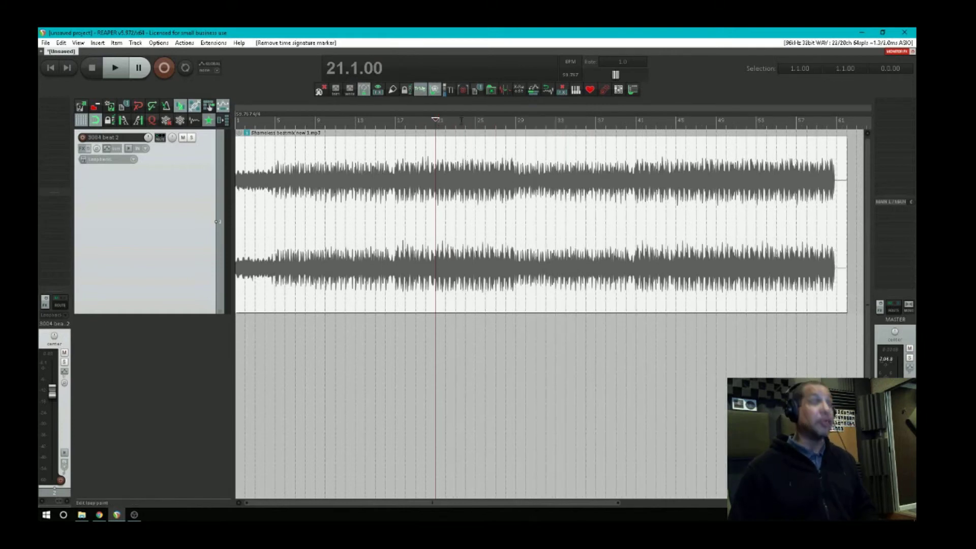
key(Home)
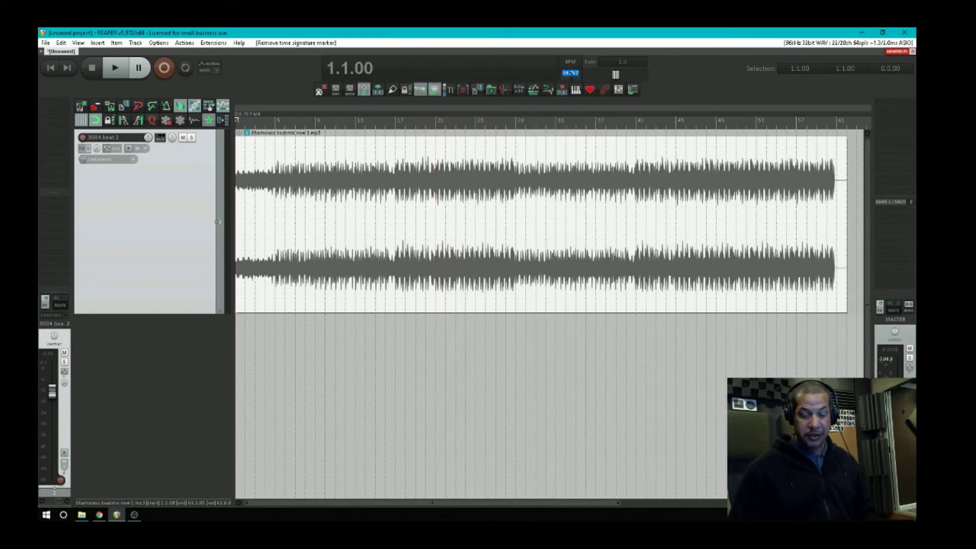
key(Return)
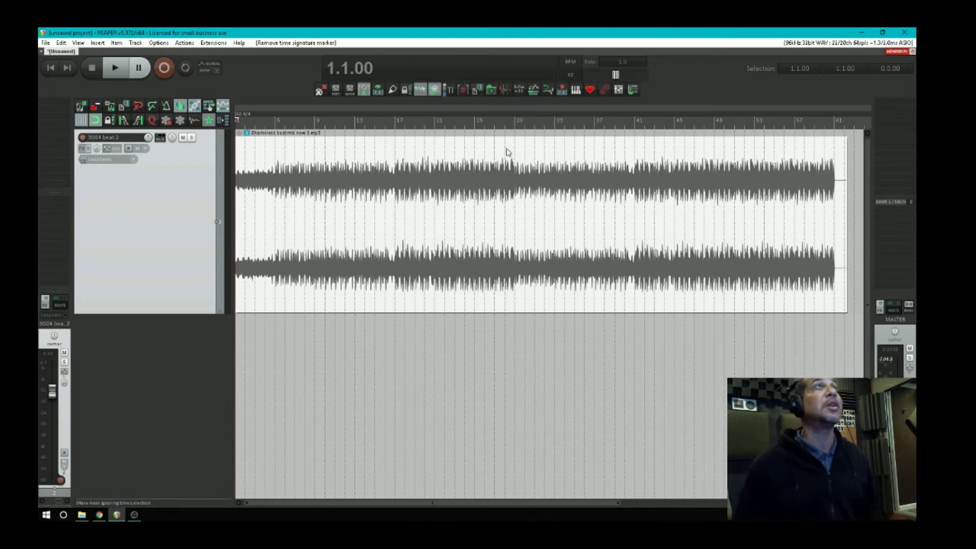
Play the beat briefly from measure 25 to check its alignment with the grid at the rounded tempo.
click(478, 162)
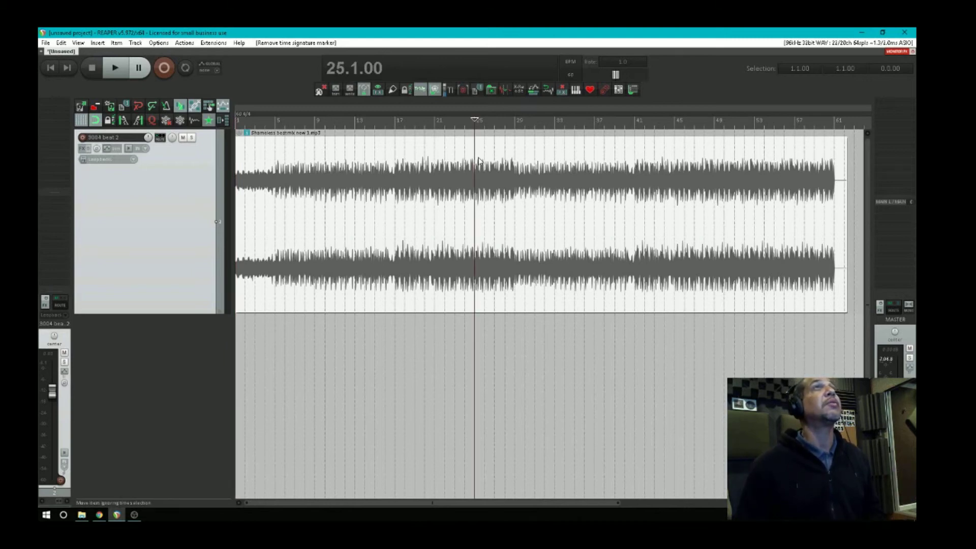
key(space)
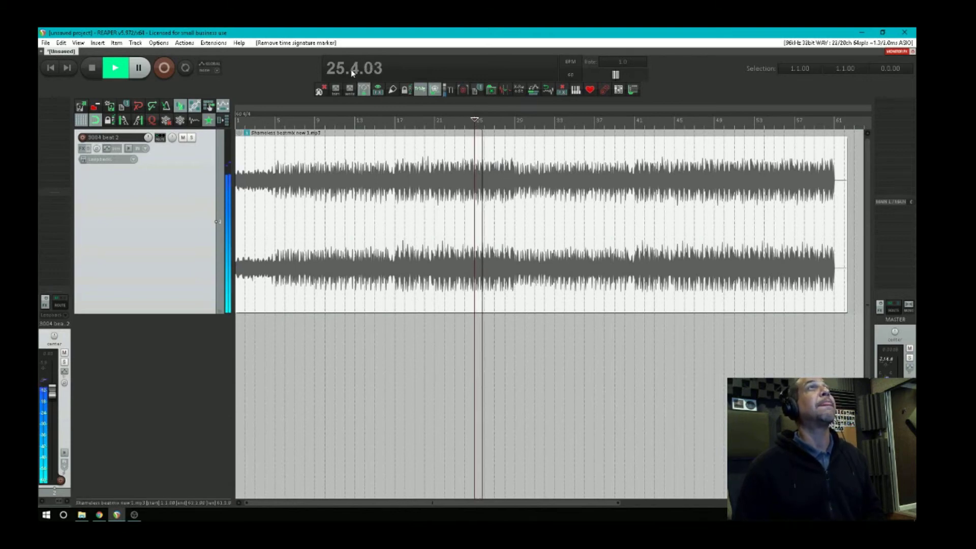
key(space)
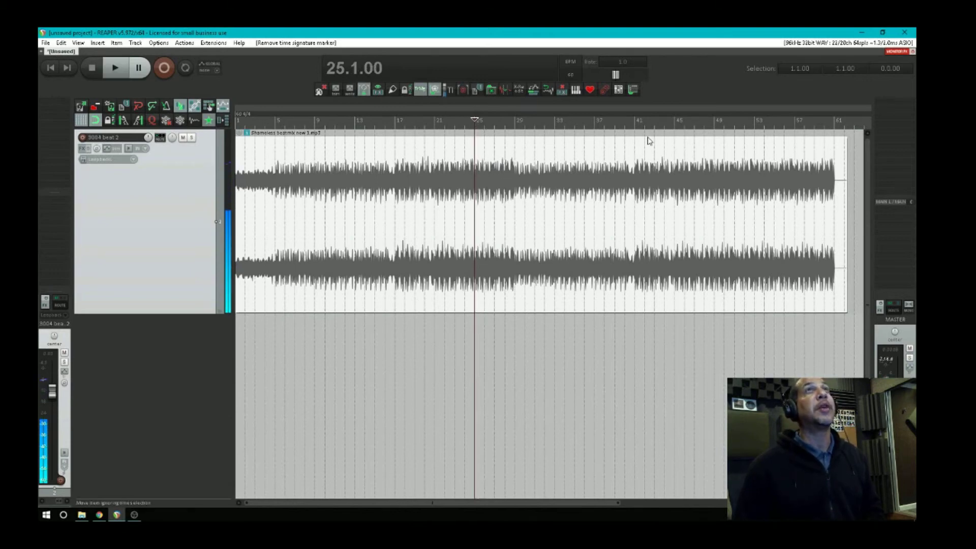
Play the beat briefly from measure 45 to check the grid's alignment near the end of the song.
click(678, 131)
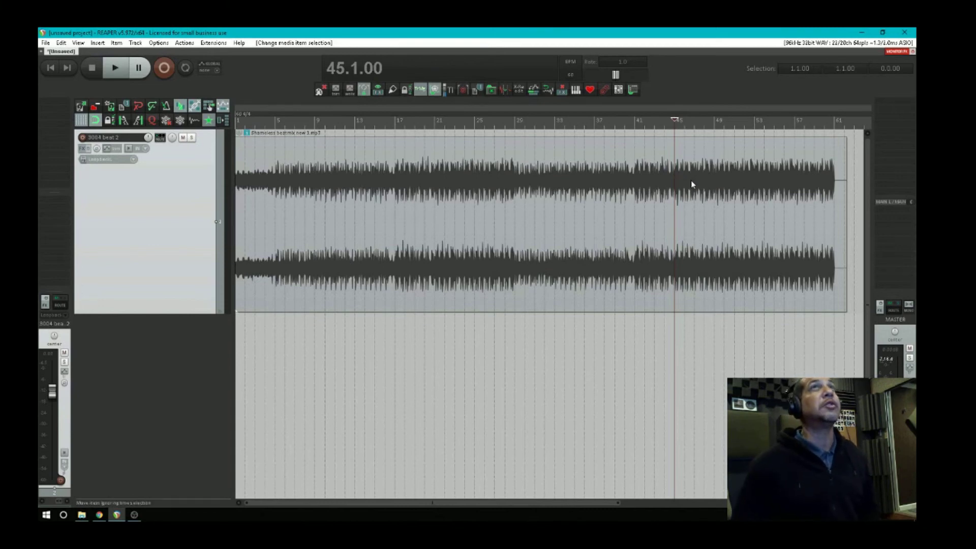
scroll(691, 183, up, 2)
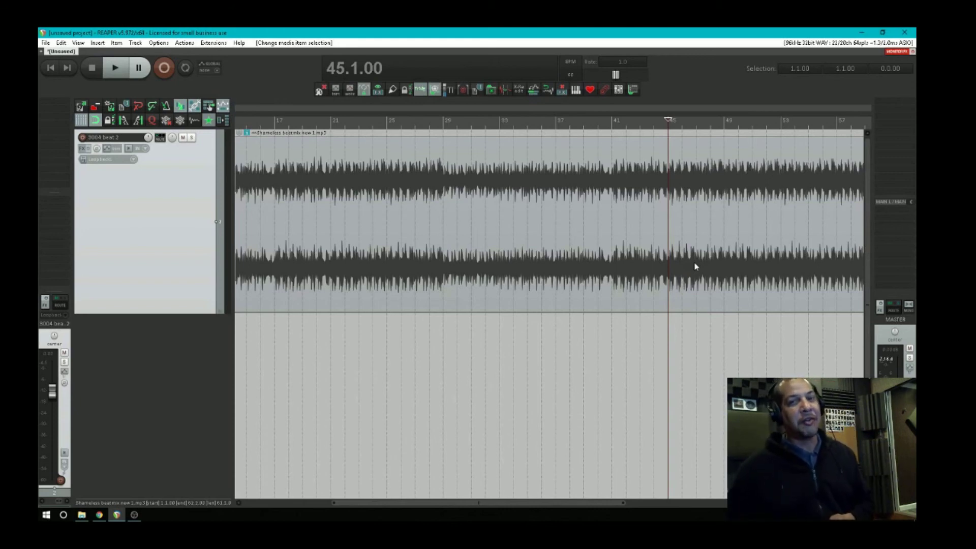
key(space)
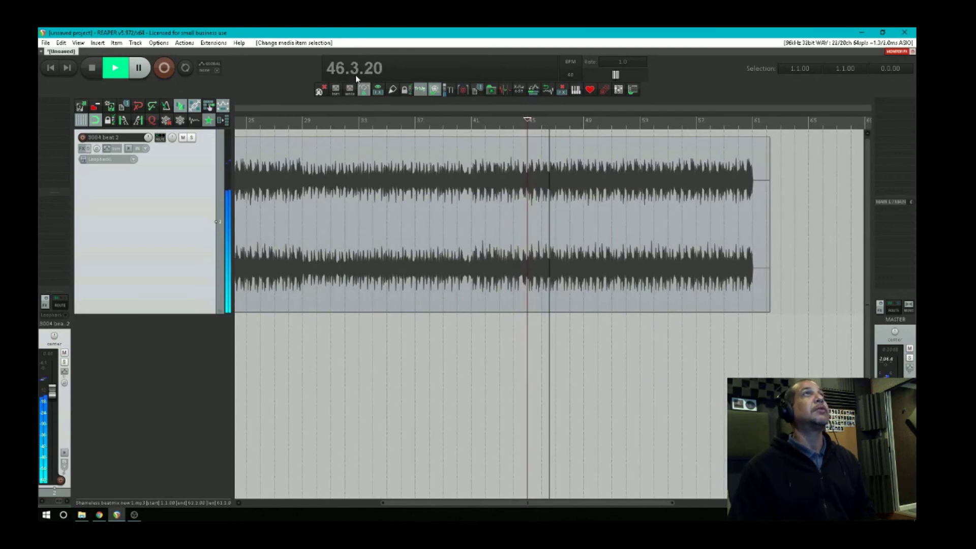
key(space)
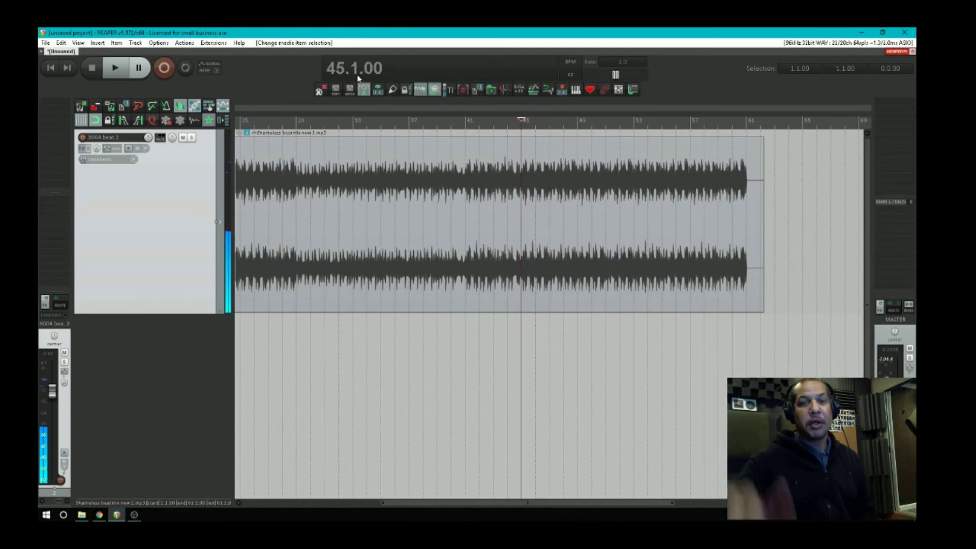